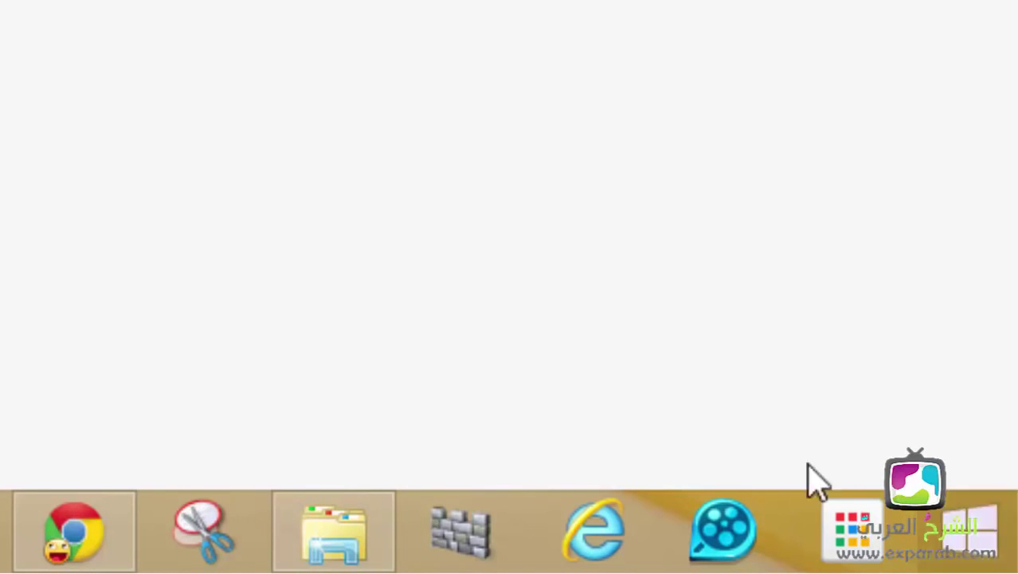
Step: Go through Control Panel > Network and Internet to Change adapter settings, listing Wi-Fi and Ethernet
right_click(976, 541)
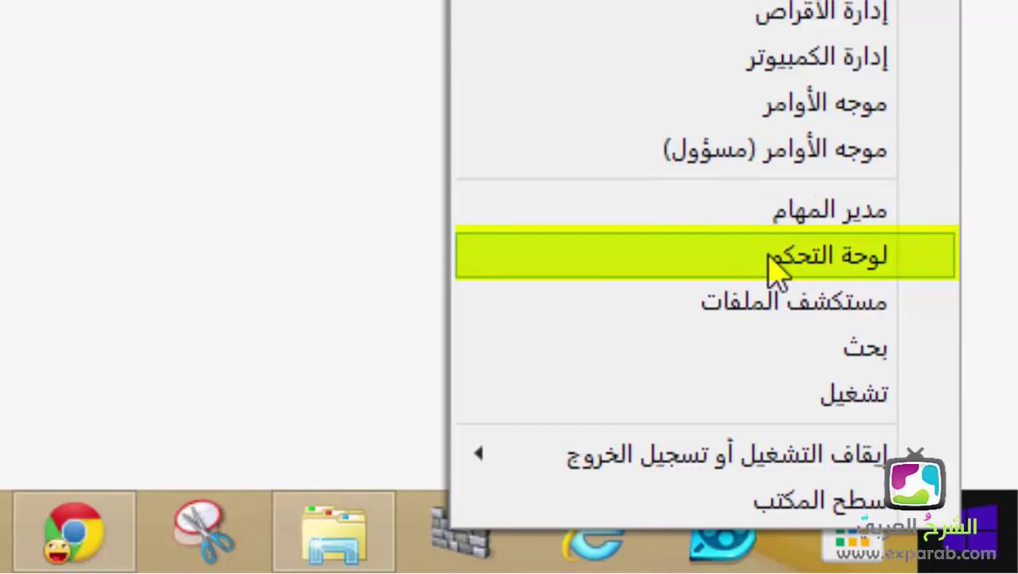
click(777, 267)
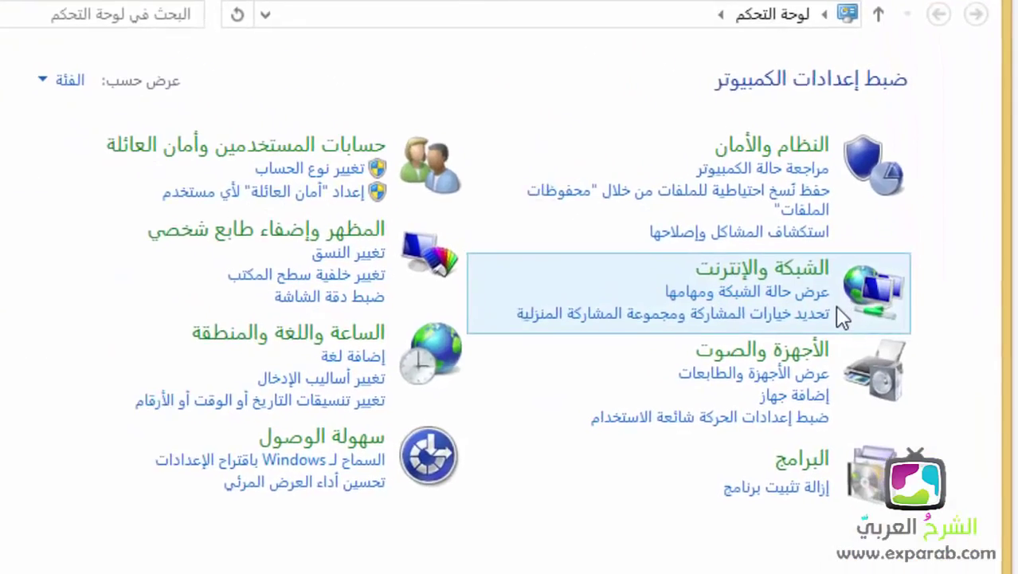
click(765, 271)
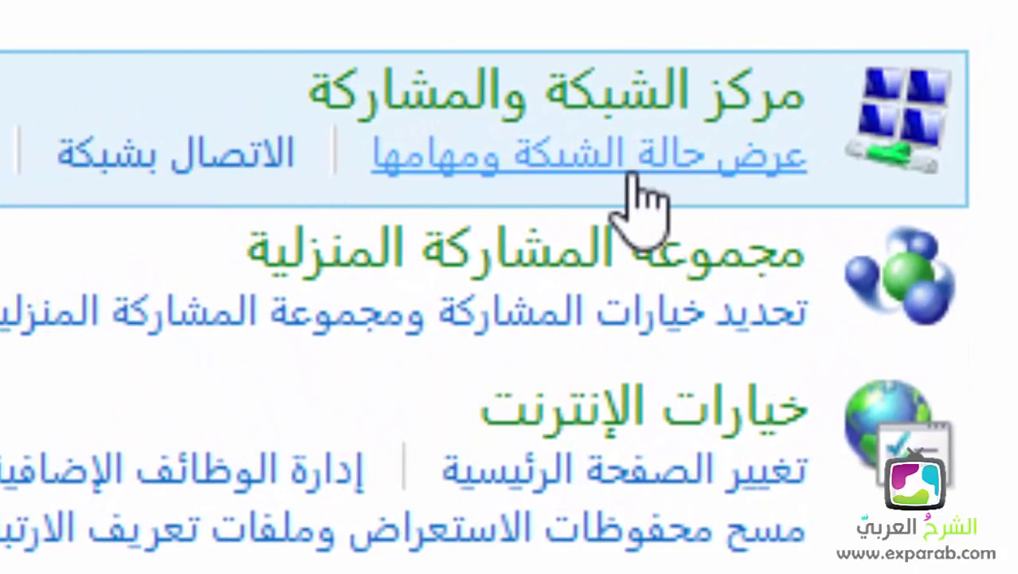
click(631, 177)
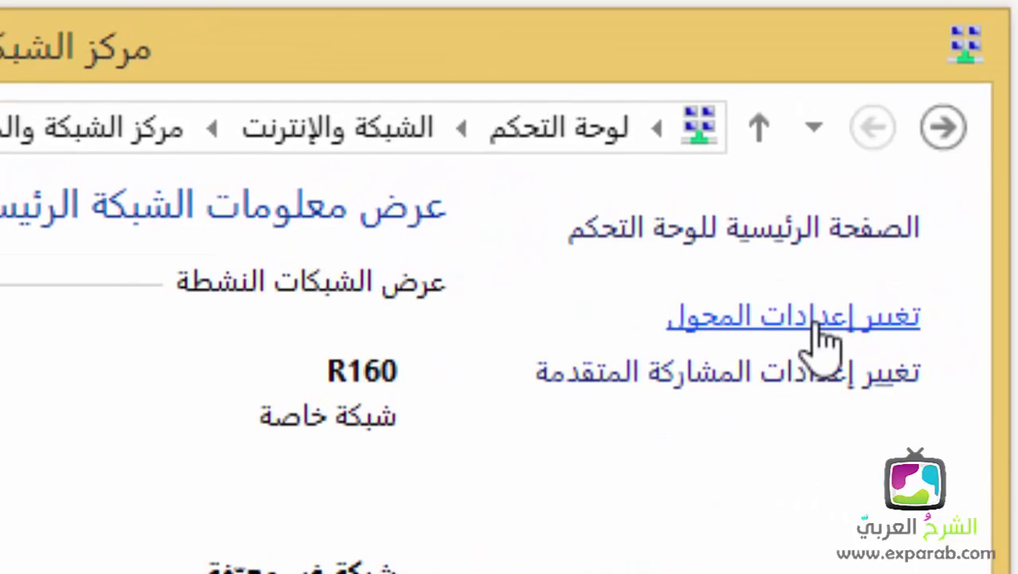
click(821, 322)
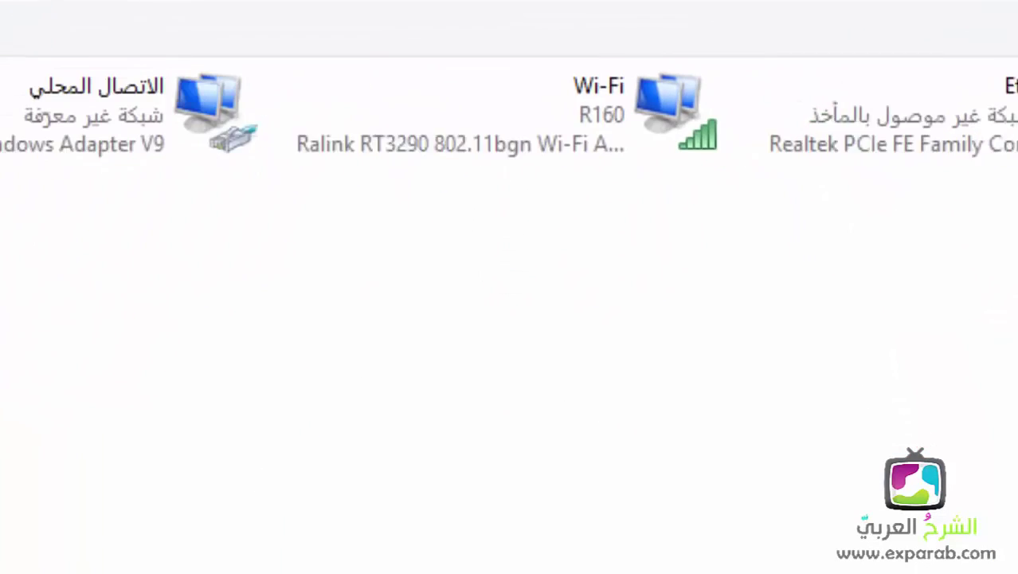
Step: Select the Wi-Fi connection and bring up its shortcut menu
click(359, 365)
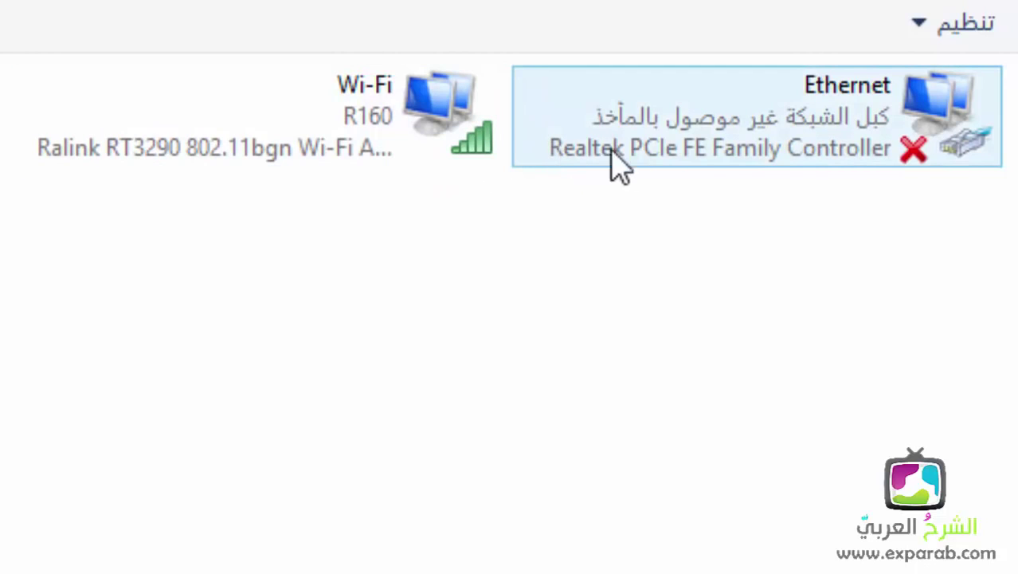
click(725, 158)
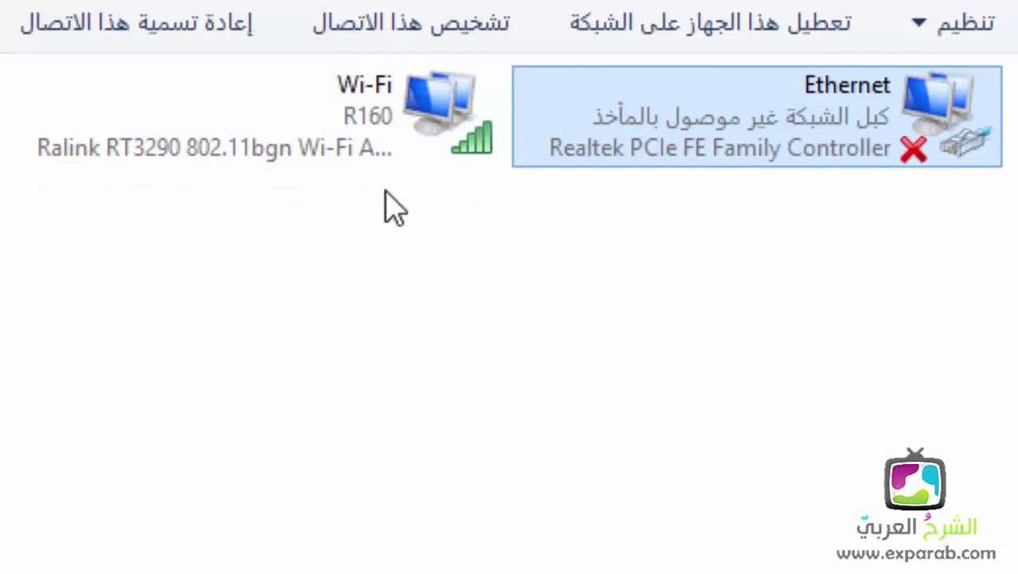
click(446, 116)
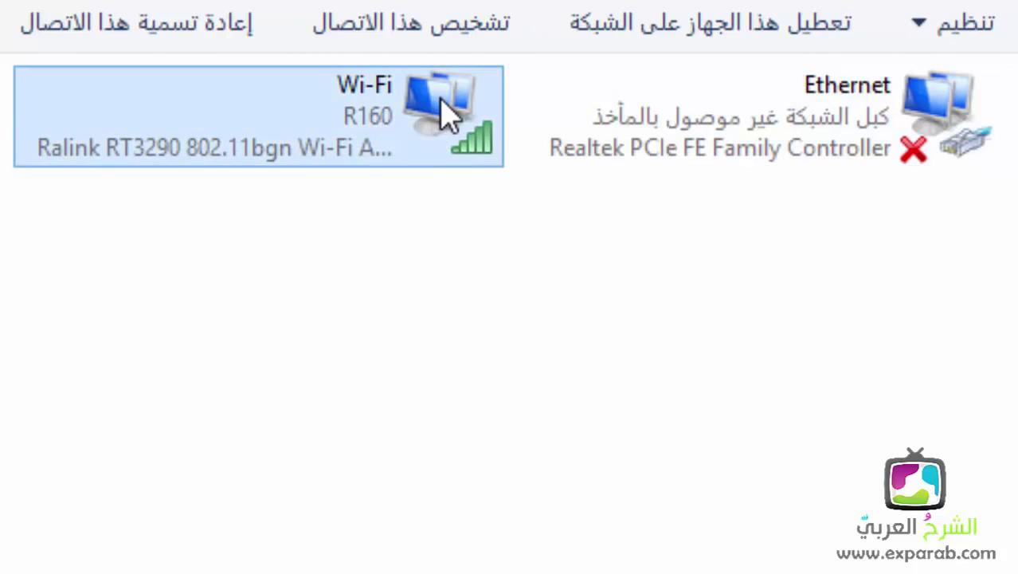
right_click(446, 116)
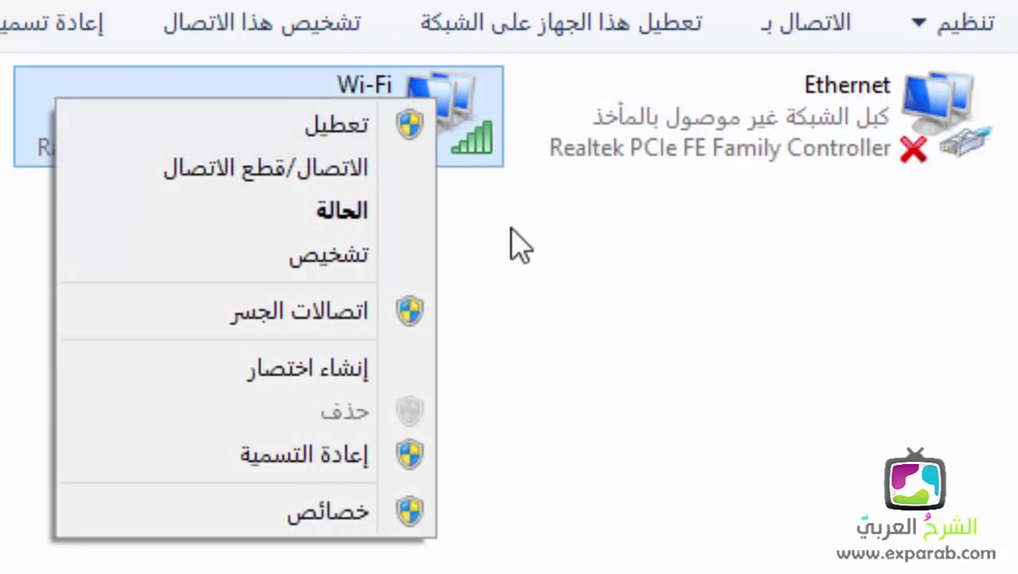
Step: Open Wi-Fi Properties and select Internet Protocol Version 4 (TCP/IPv4)
click(379, 522)
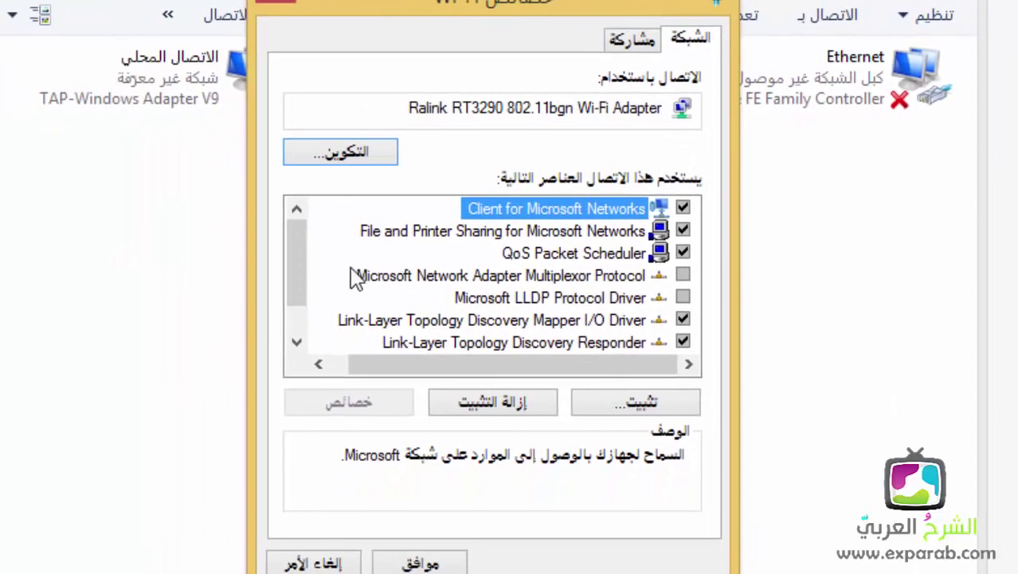
scroll(302, 314, down, 1)
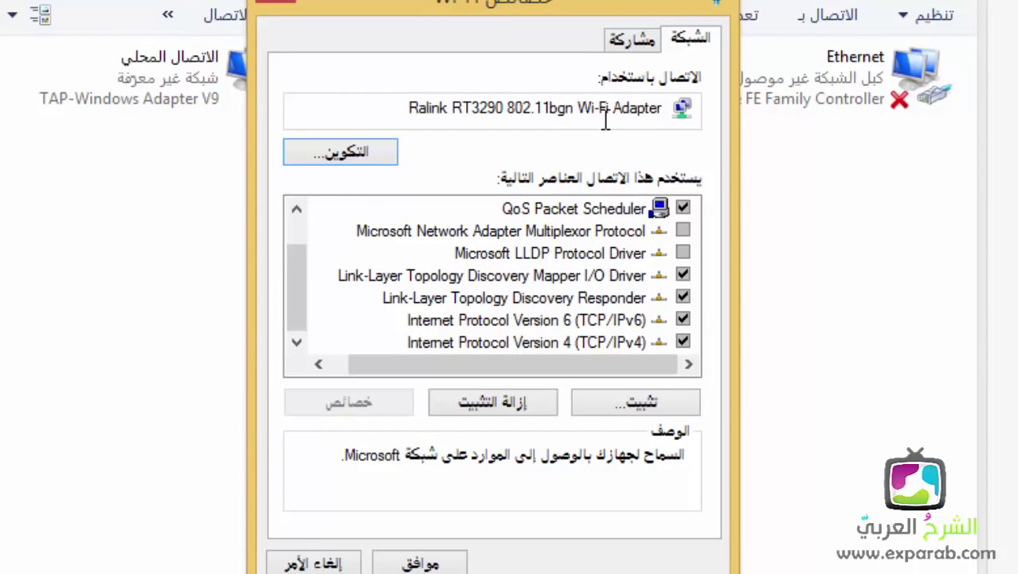
mouse_move(603, 108)
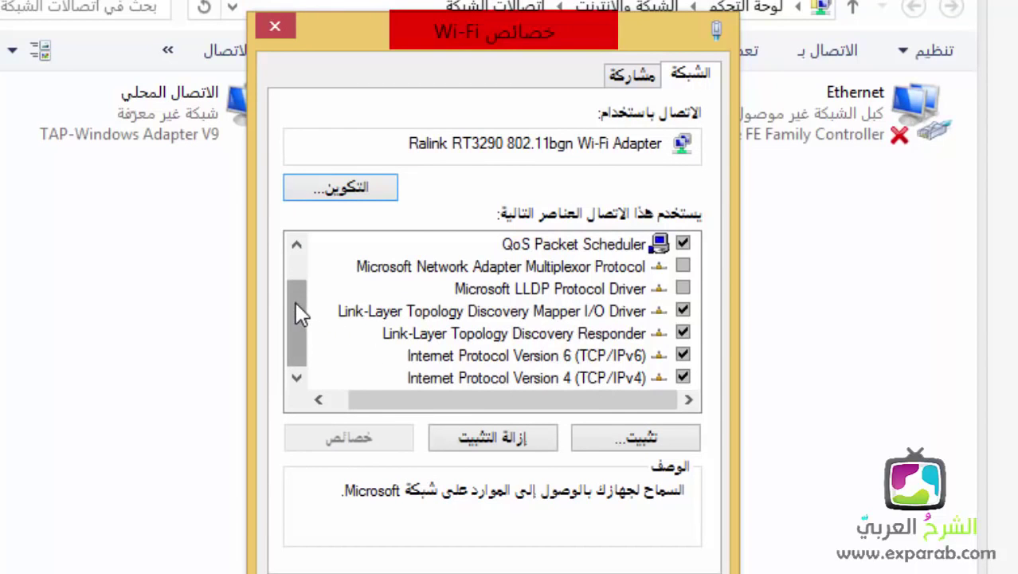
drag(304, 343, 322, 357)
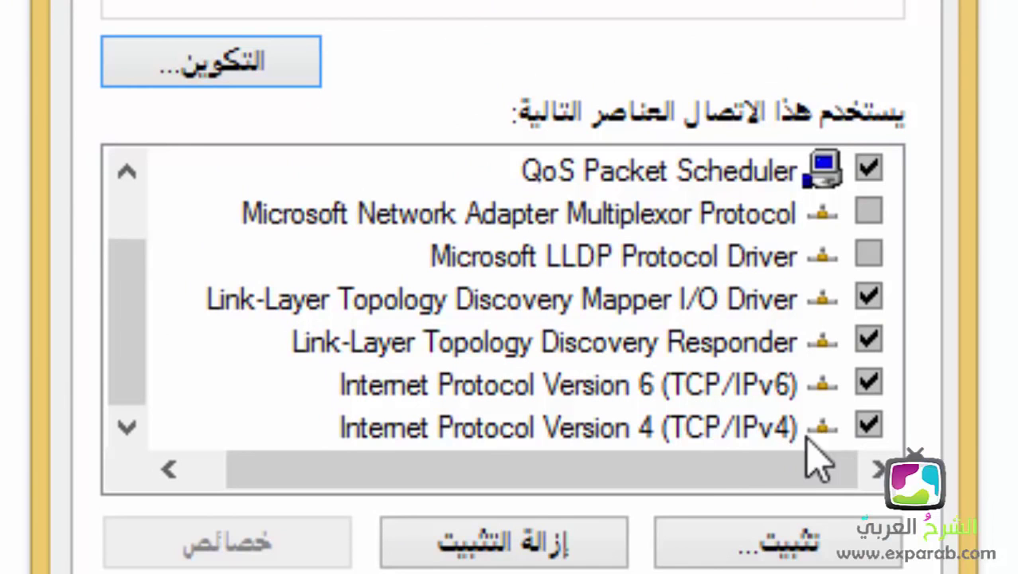
click(495, 430)
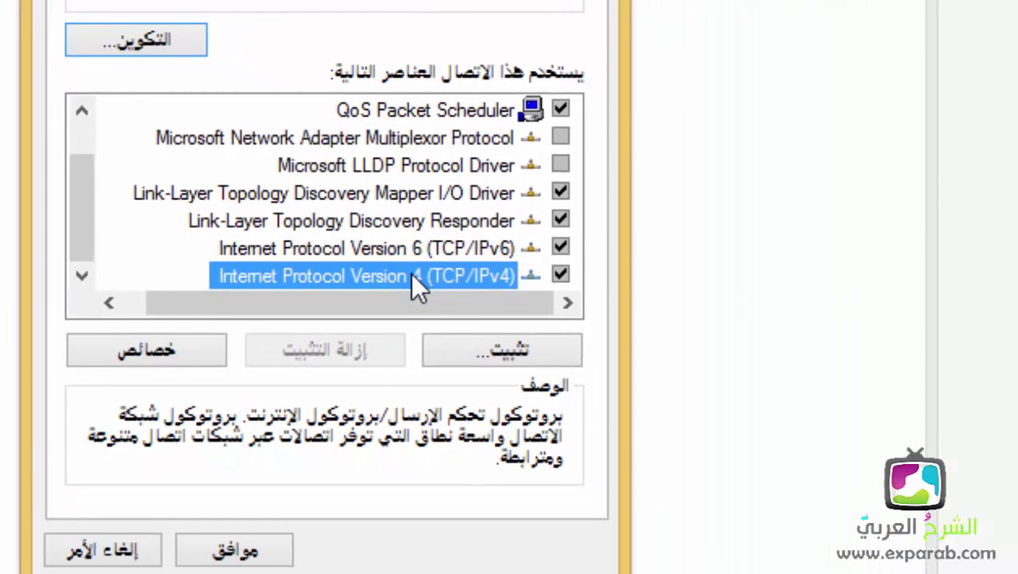
Step: Open TCP/IPv4, choose 'Use the following IP address' and enter 192.168.0 as the first octets
double_click(413, 274)
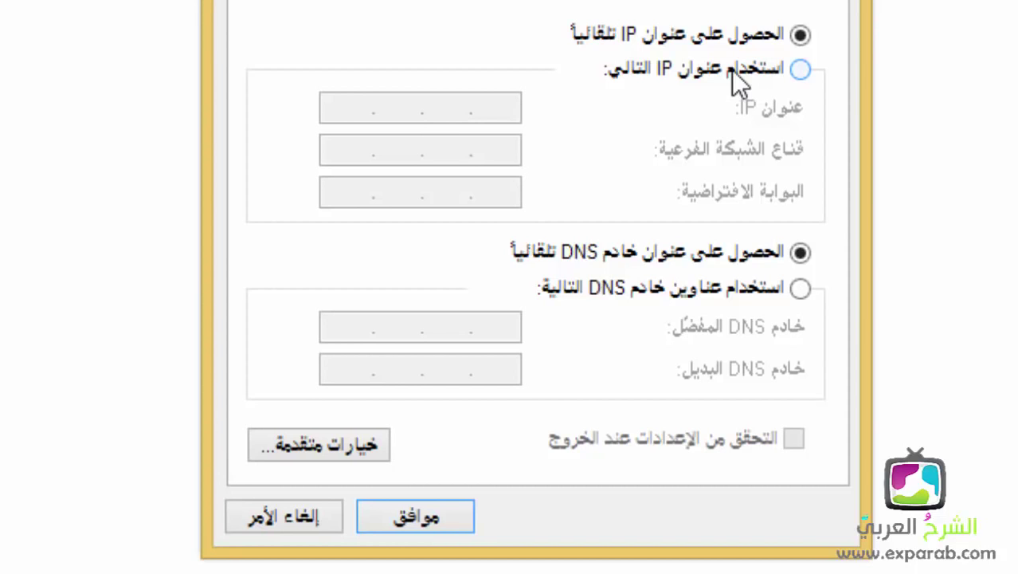
click(732, 69)
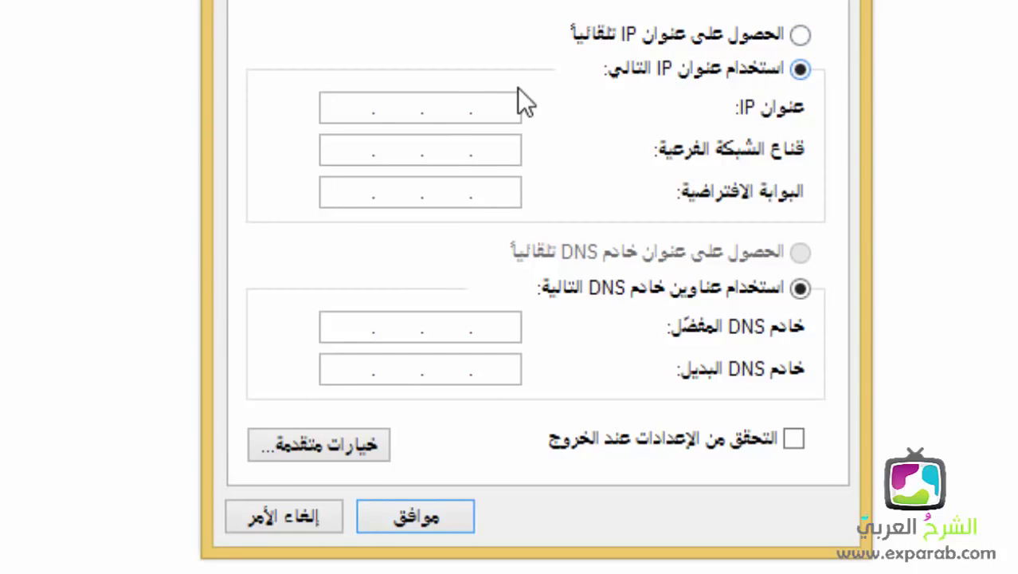
click(342, 112)
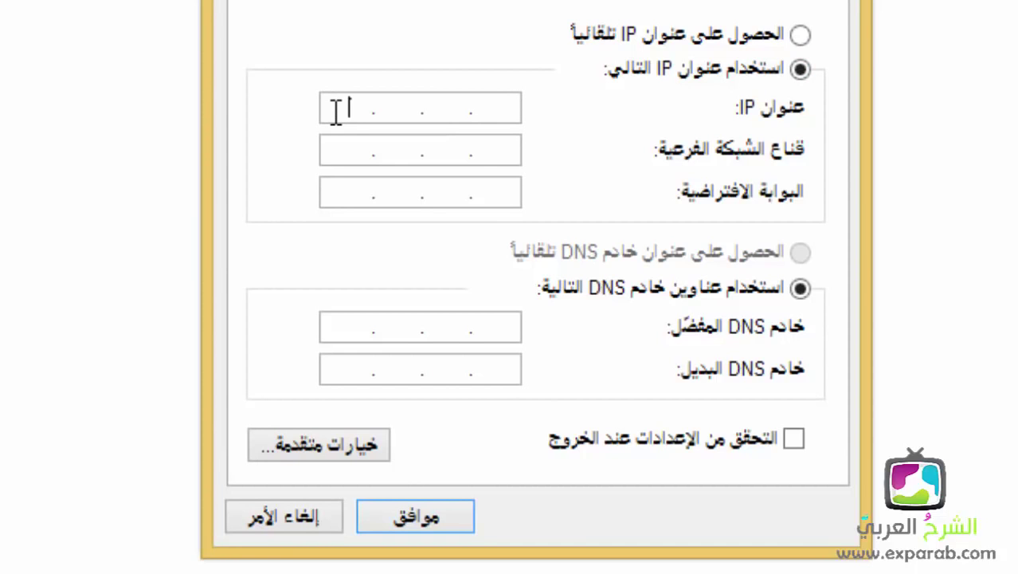
text(192 . )
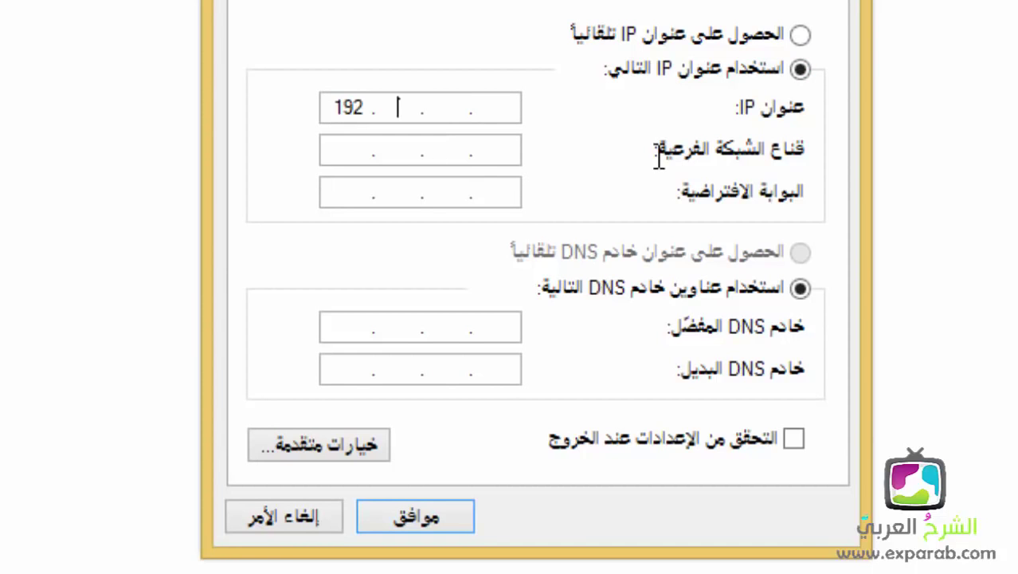
text(168 . 0)
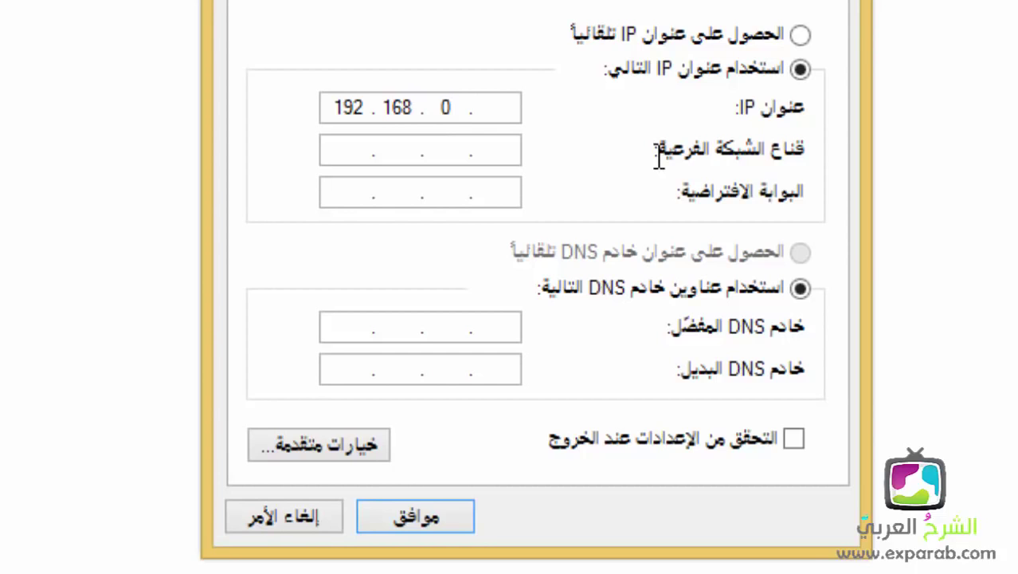
key(period)
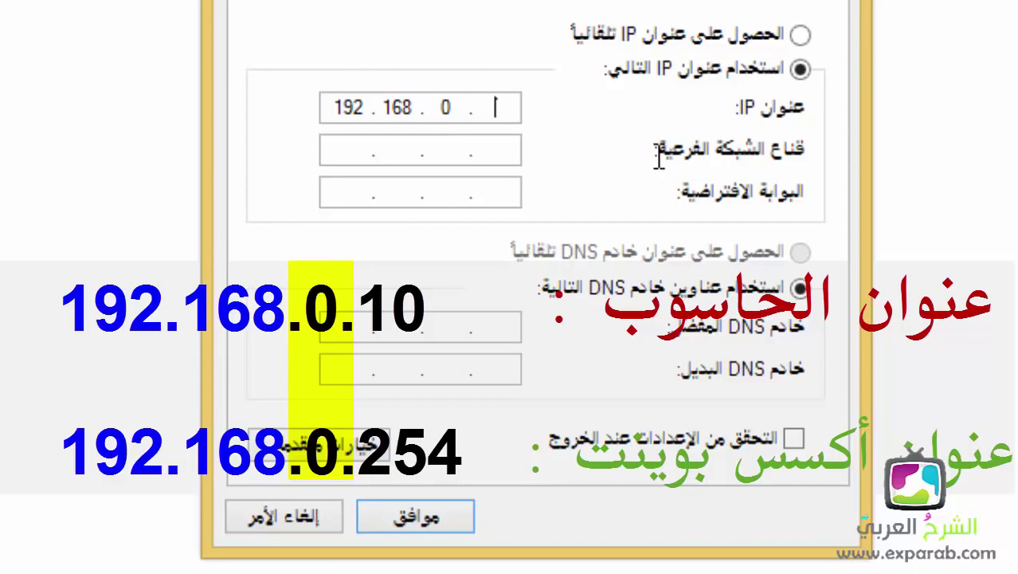
Step: Complete IP 192.168.0.10, accept mask 255.255.255.0 and enter gateway 192.168.0.254
text(10)
key(Tab)
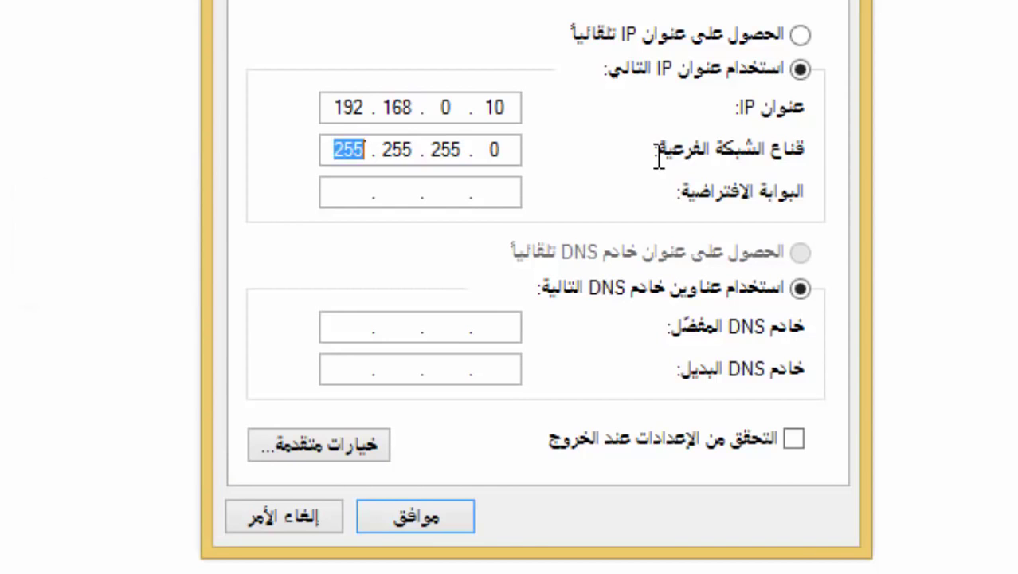
key(Tab)
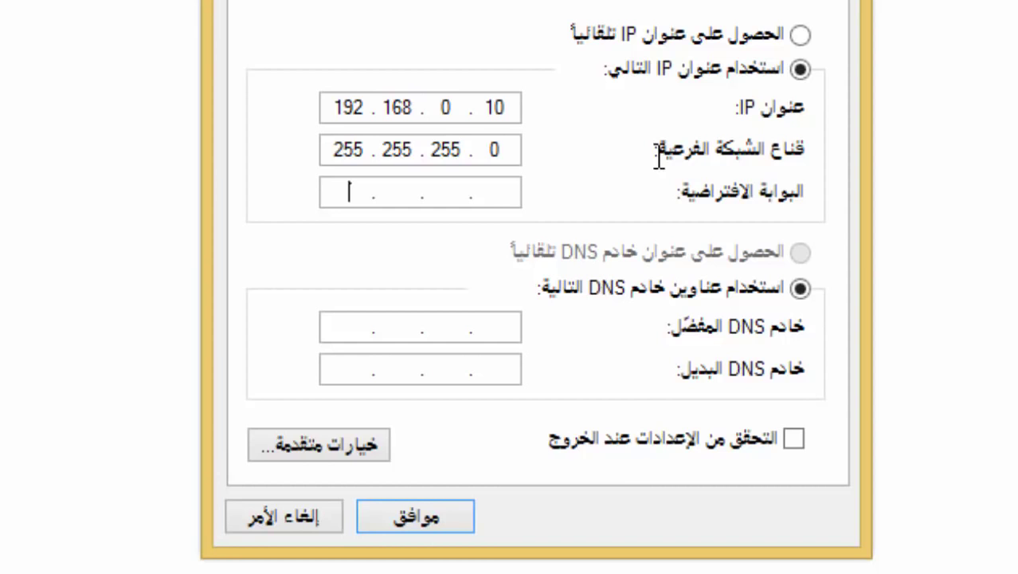
text(192 . 16)
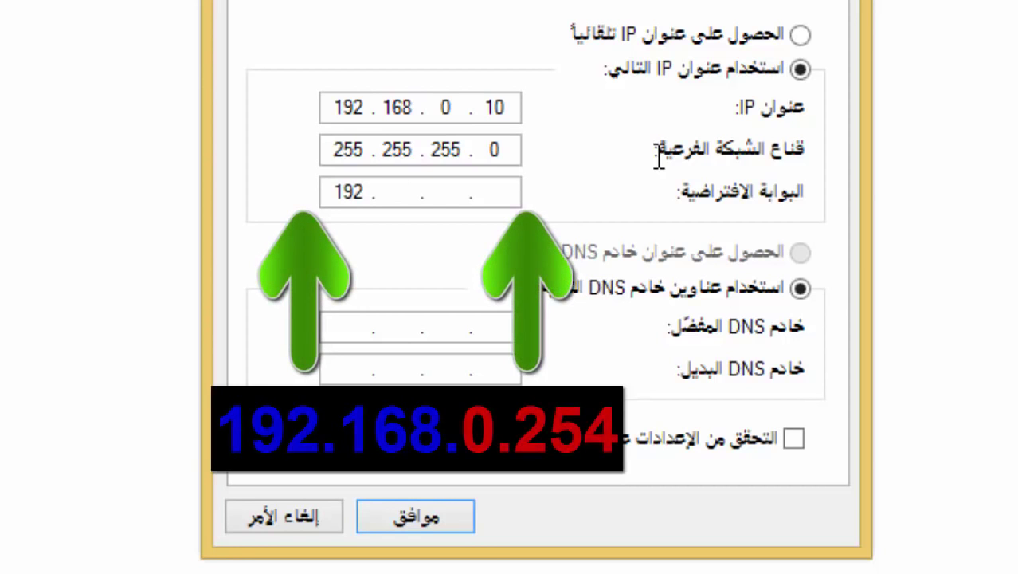
text(8 . 0 .)
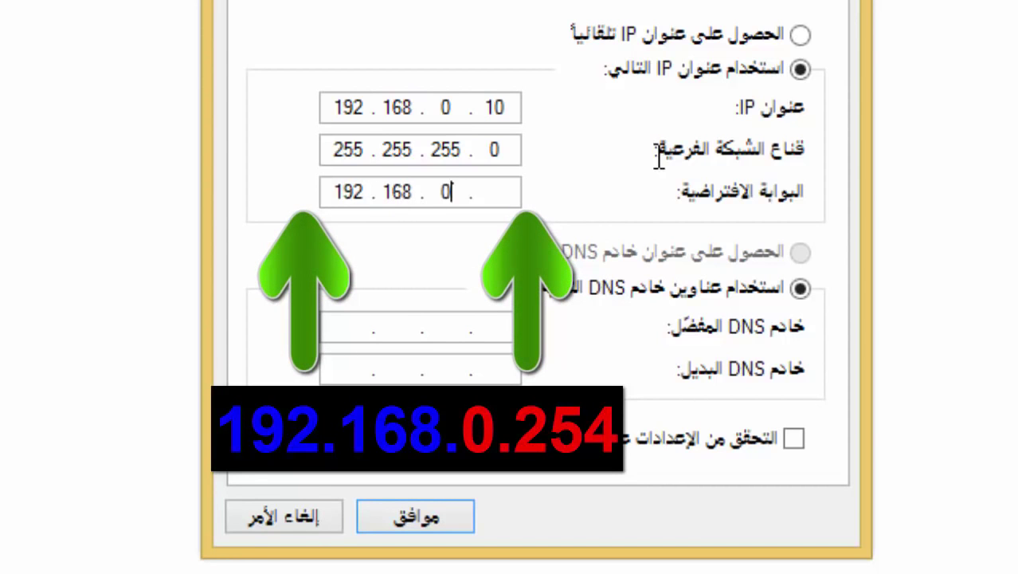
text( 254)
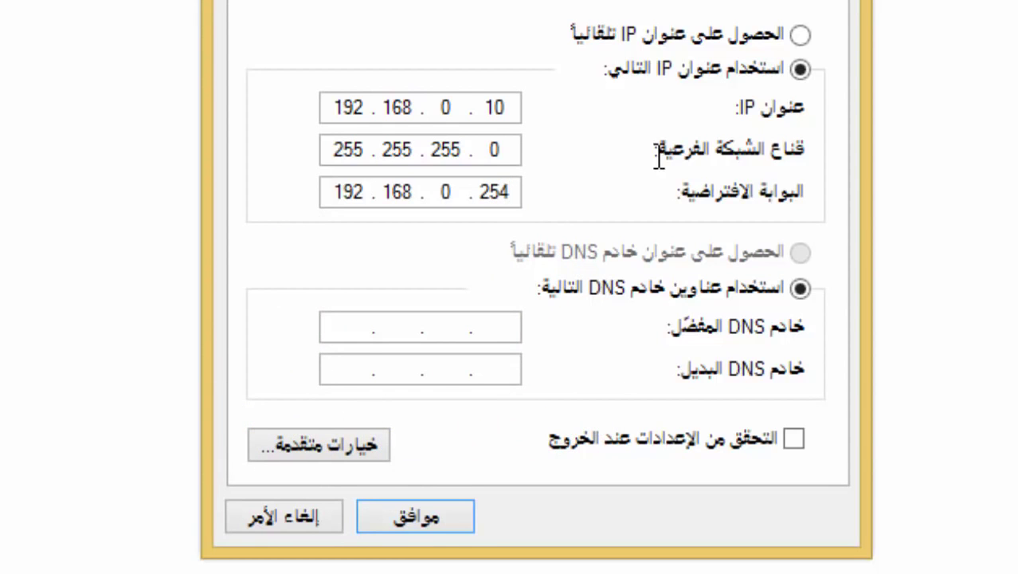
key(Tab)
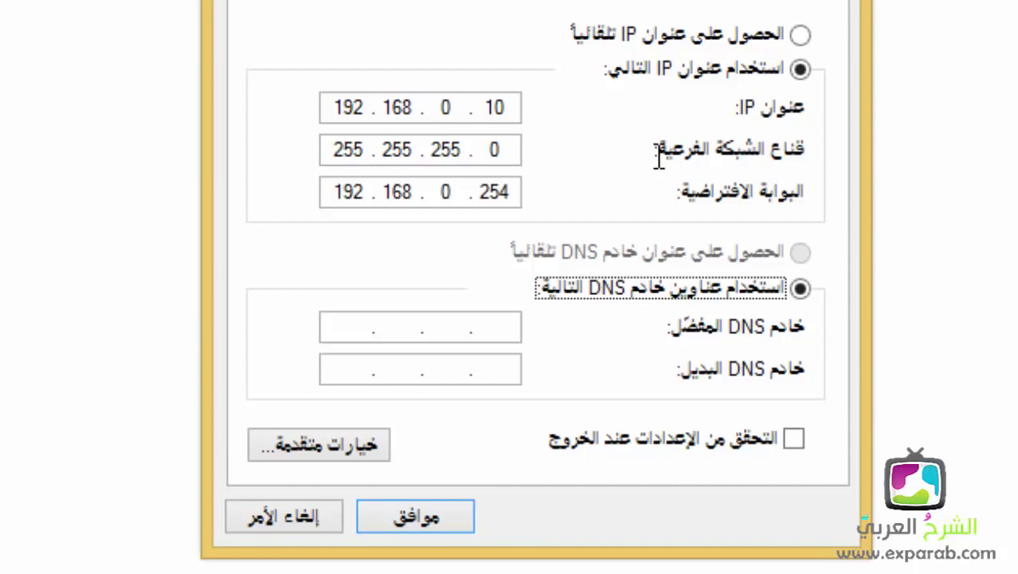
Step: Confirm the IPv4 settings, close Wi-Fi Properties and resize the Network Connections window
click(434, 510)
click(468, 487)
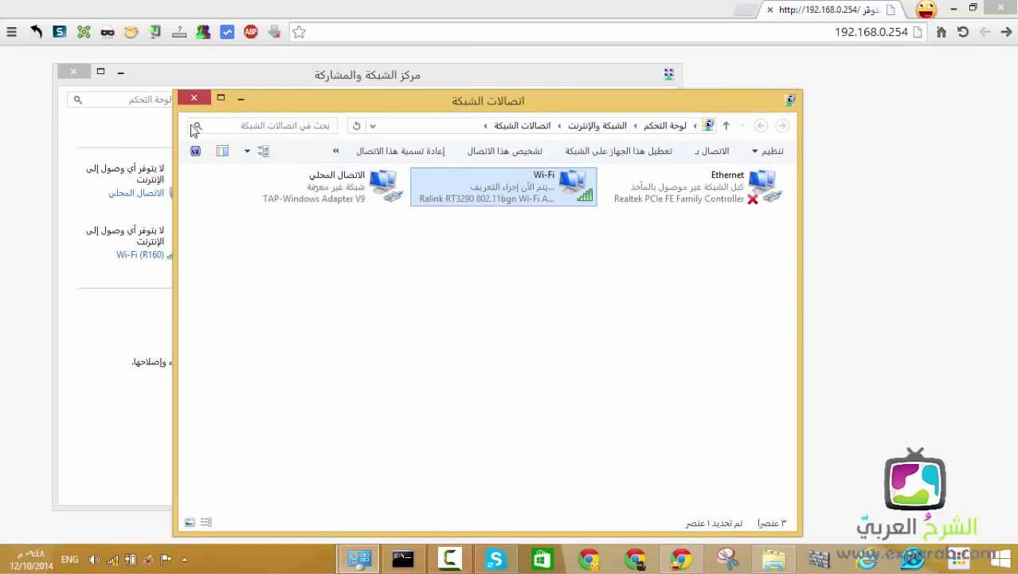
drag(175, 146, 305, 143)
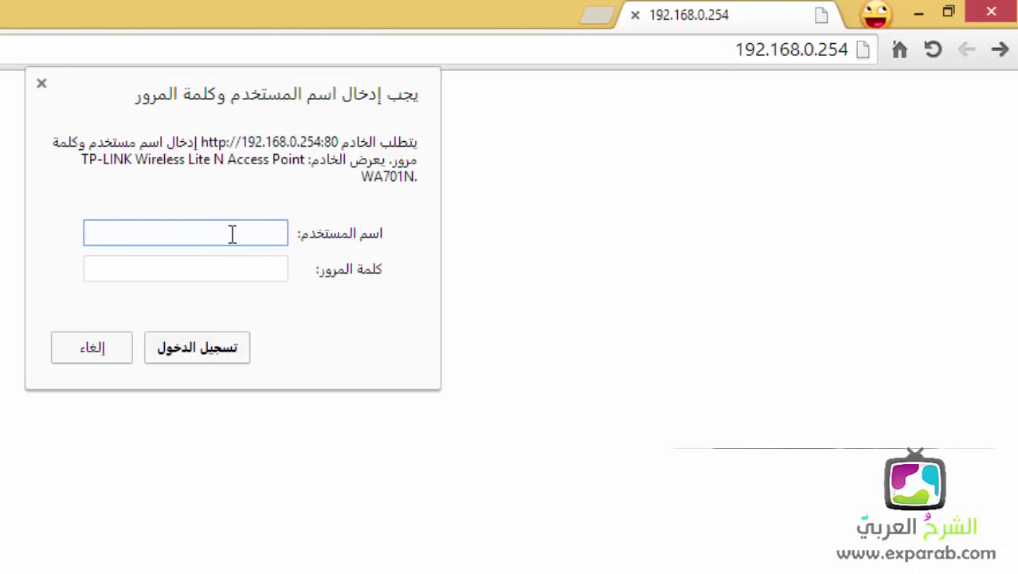
Step: Log in with the default administrator username and password, letting Chrome save them
text(admin)
key(Tab)
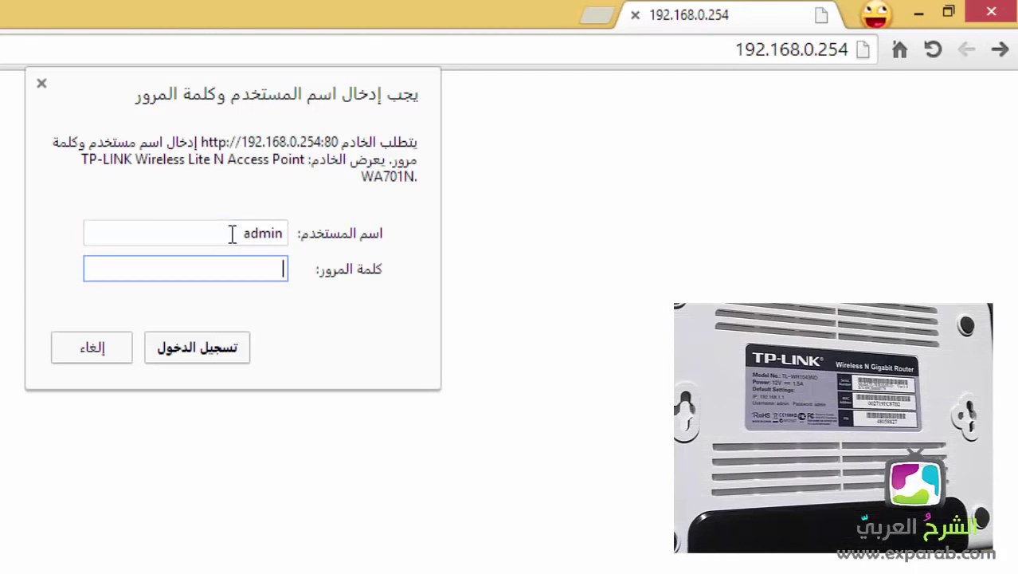
text(admin)
key(Return)
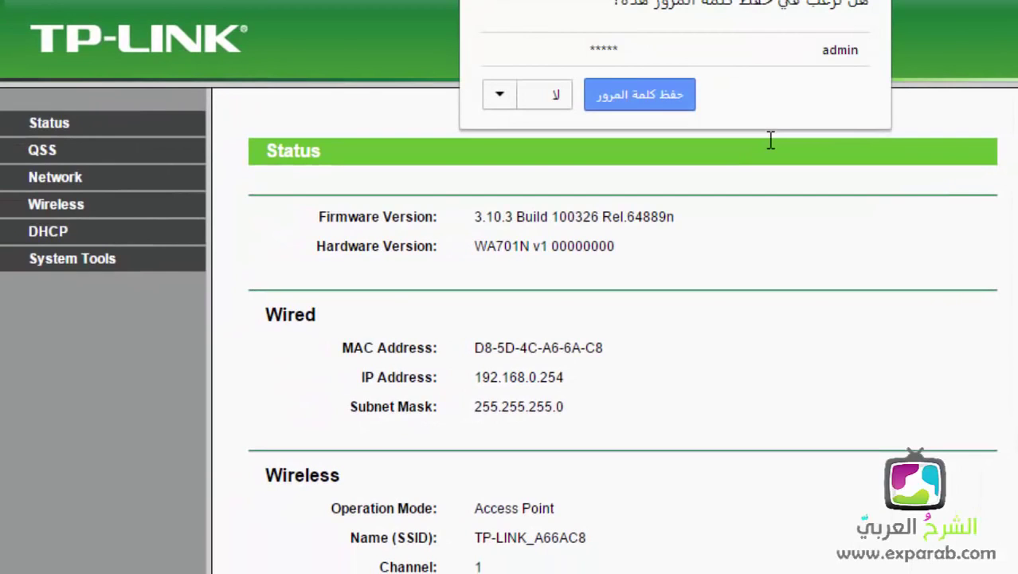
click(655, 85)
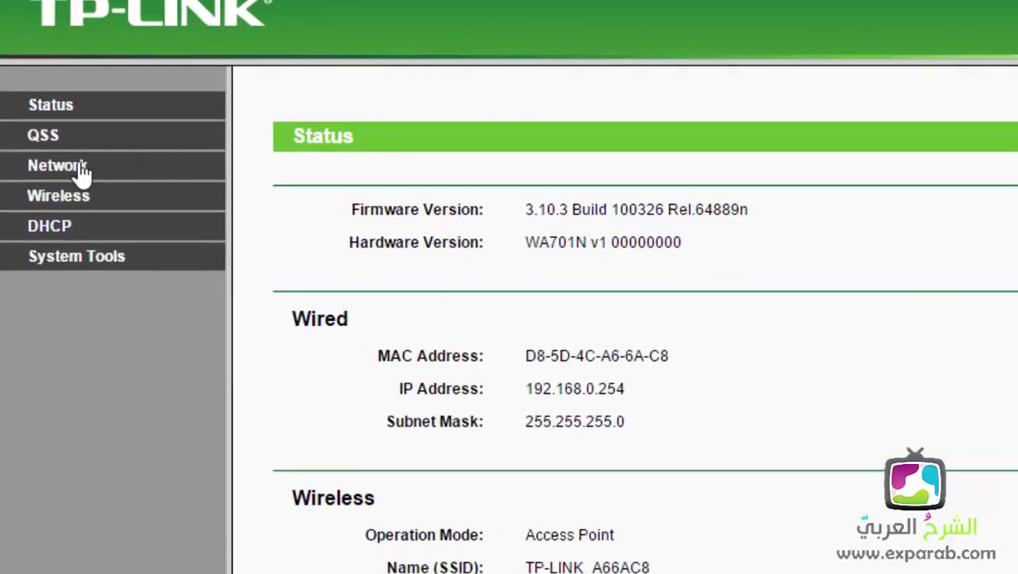
Step: On the Network LAN page, replace the IP Address with 192.168.1.254
click(82, 171)
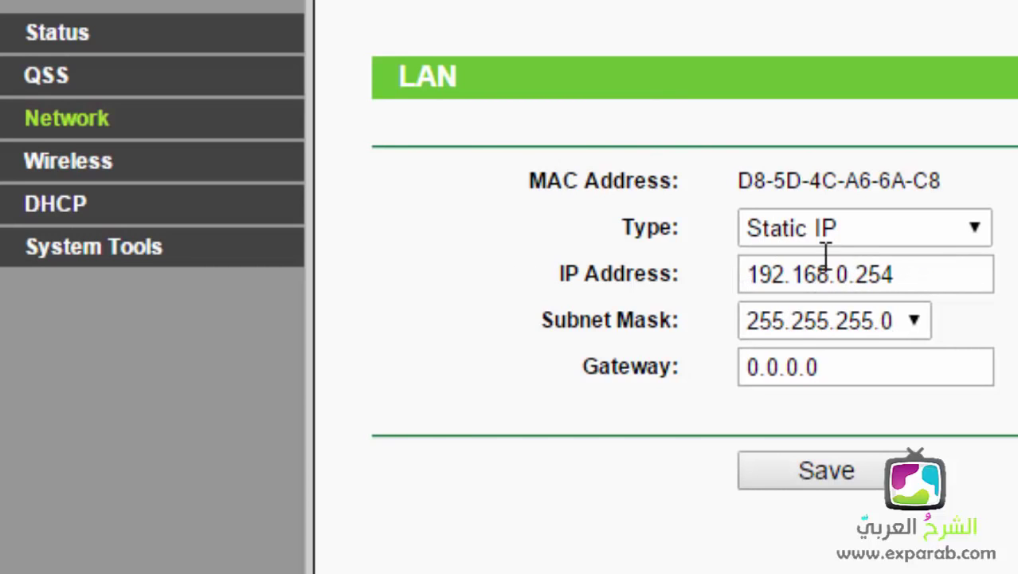
click(846, 280)
click(899, 281)
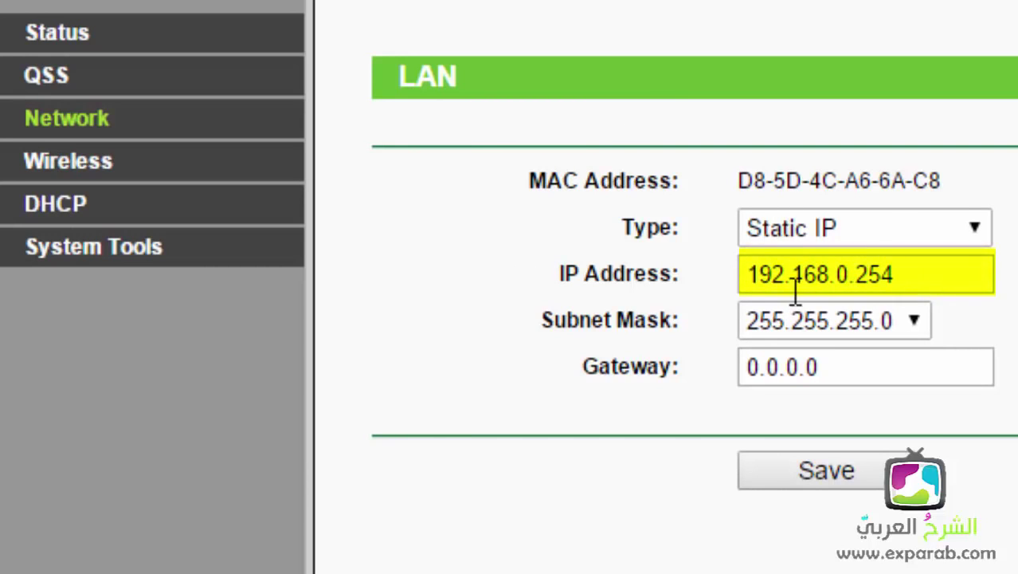
double_click(847, 279)
triple_click(856, 283)
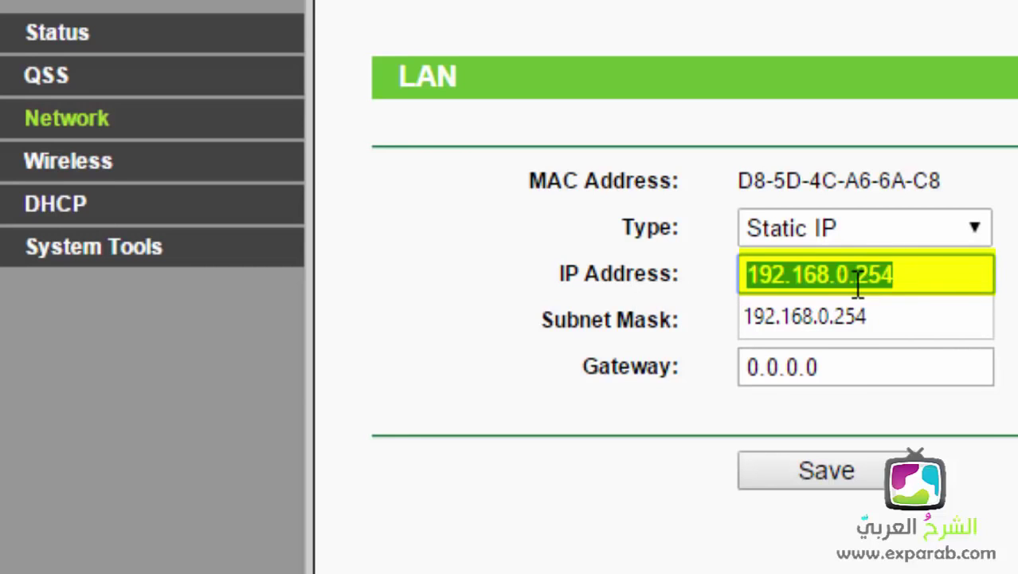
text(19)
text(2)
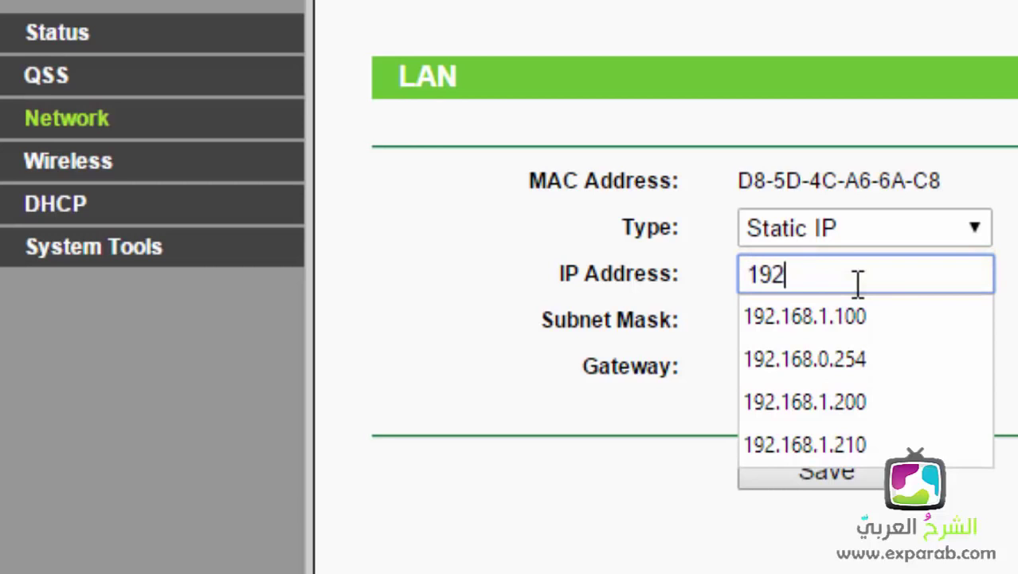
text(.168.1.254)
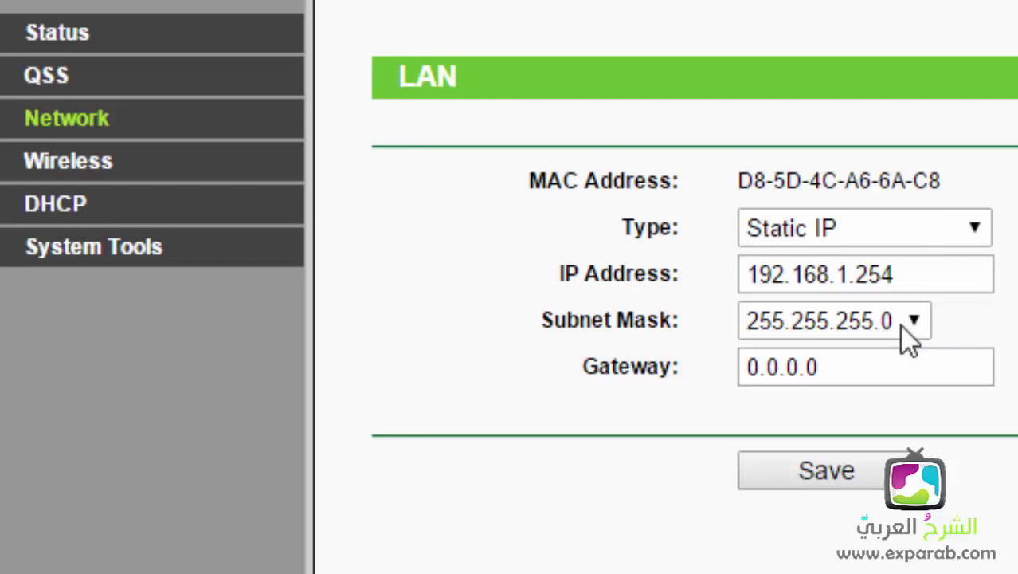
Step: Correct the last octet so the LAN IP reads 192.168.1.254
drag(855, 271, 962, 282)
click(887, 272)
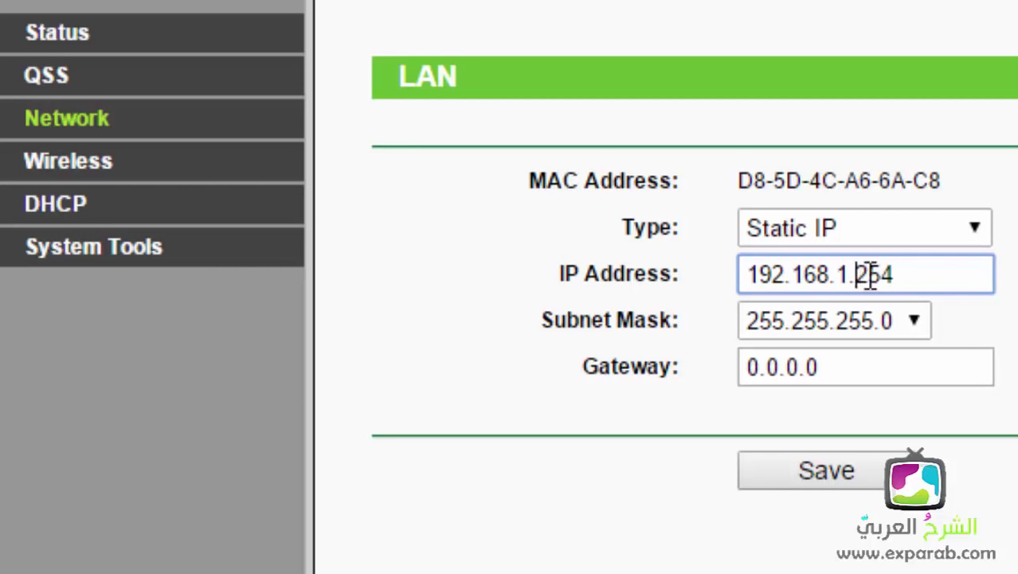
double_click(869, 275)
text(1)
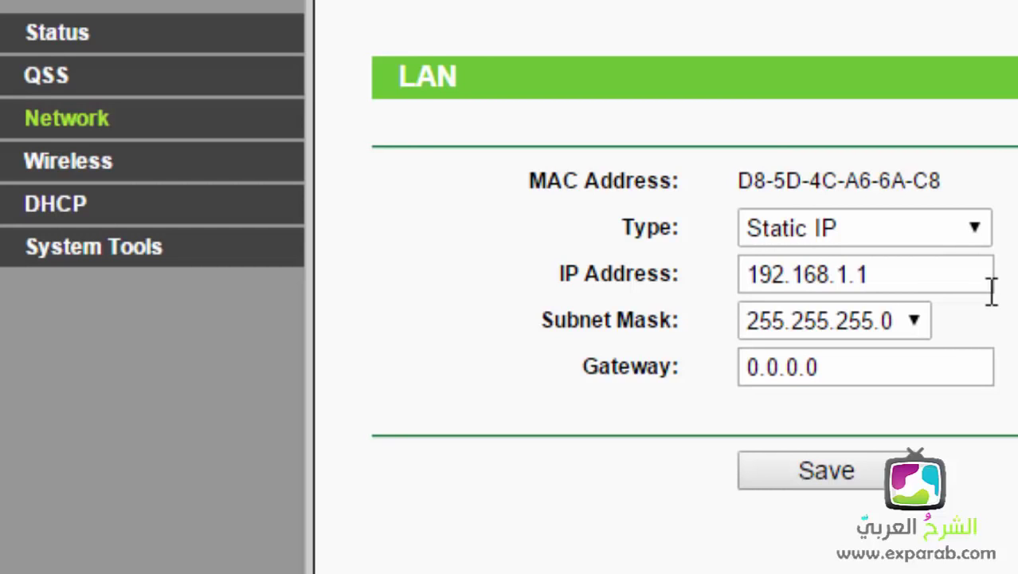
drag(856, 275, 928, 273)
text(254)
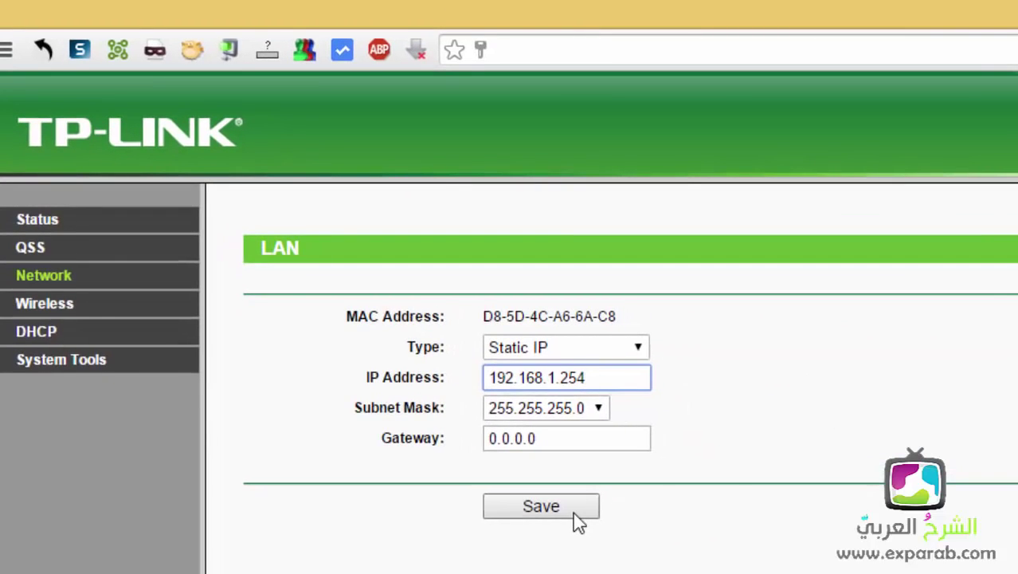
Step: Save the new LAN settings and confirm the access point reboot
click(577, 518)
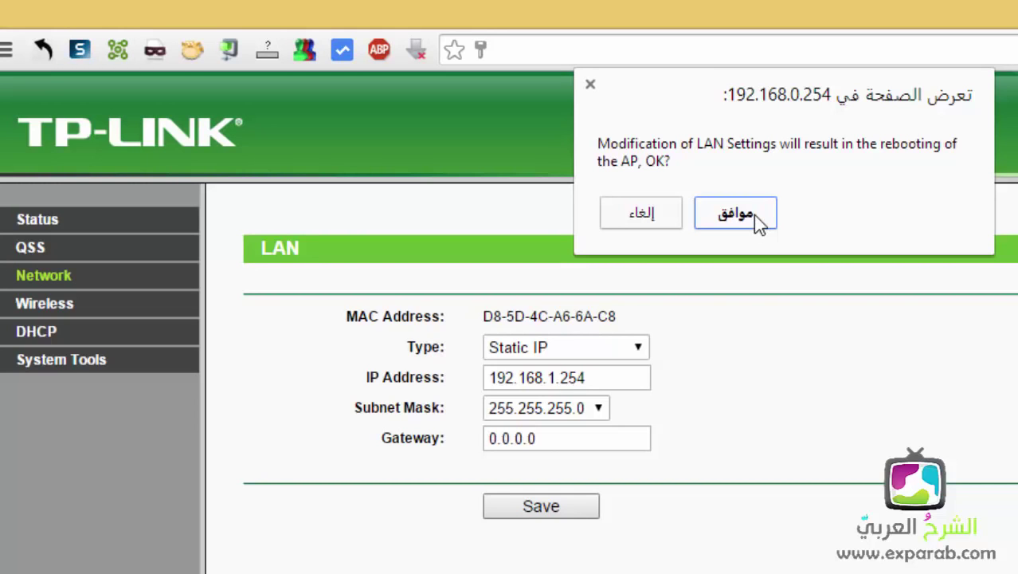
click(754, 215)
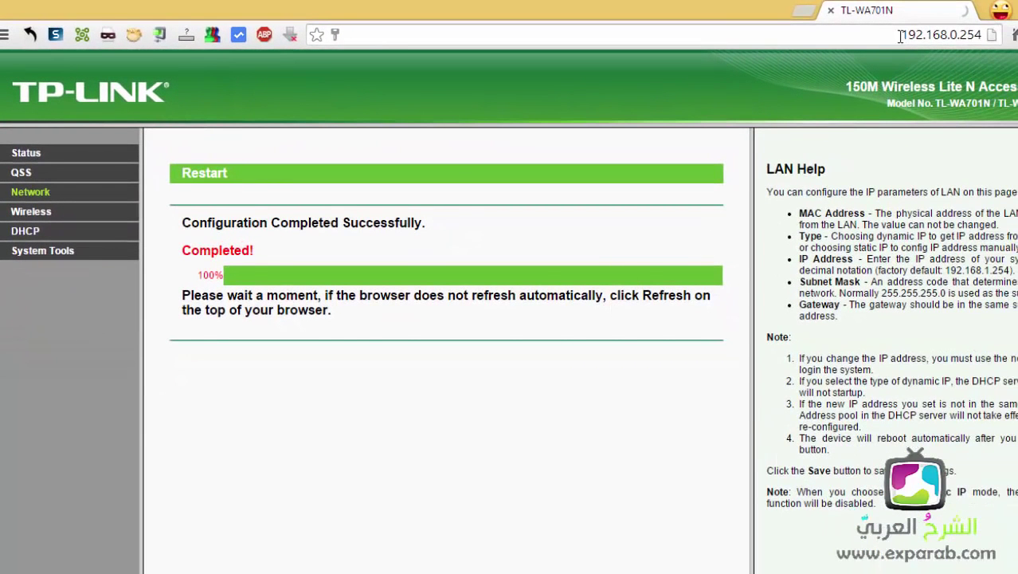
Step: Open a fresh tab and close the old TL-WA701N admin tab
click(899, 36)
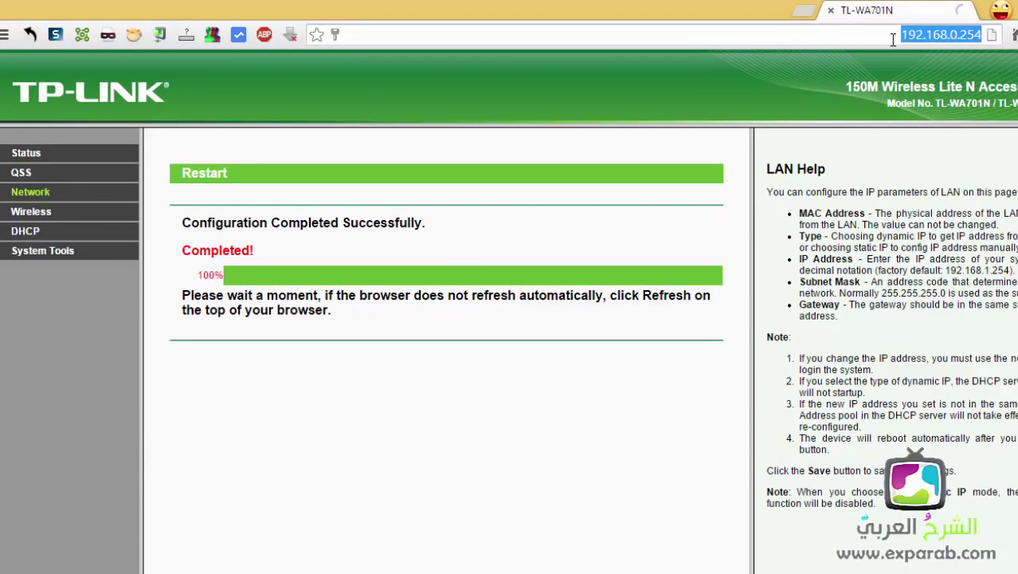
key(Return)
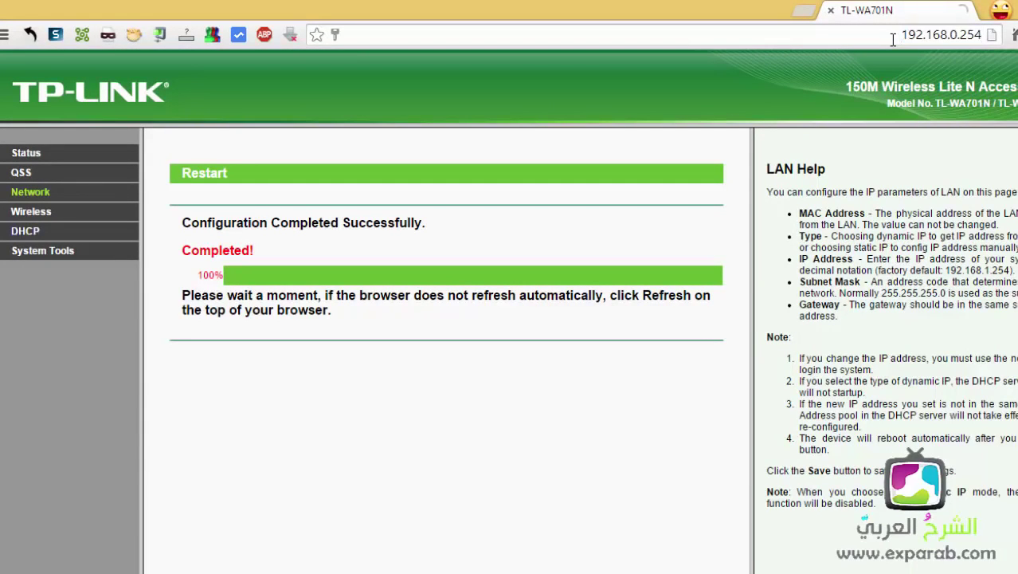
click(831, 33)
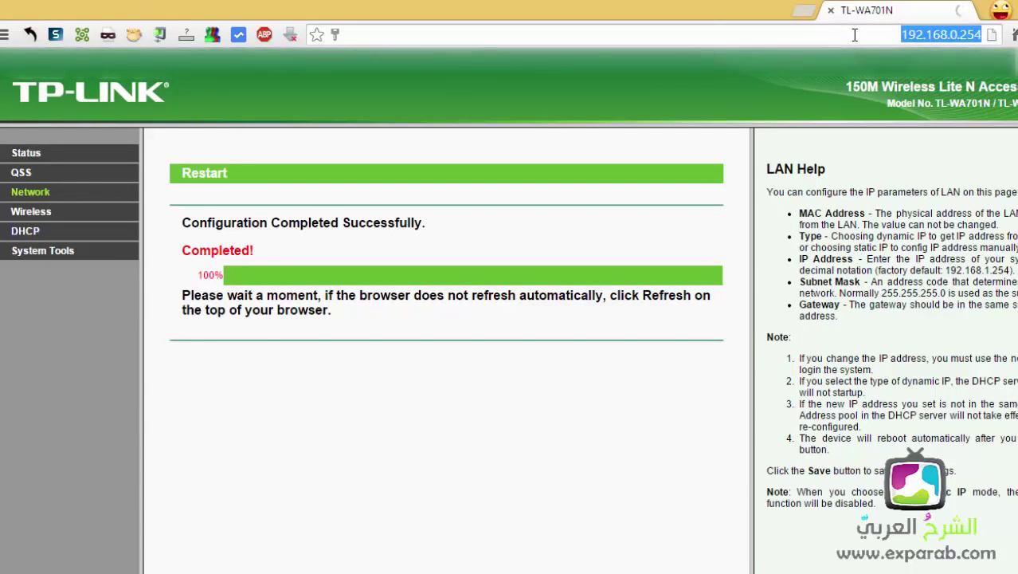
click(803, 10)
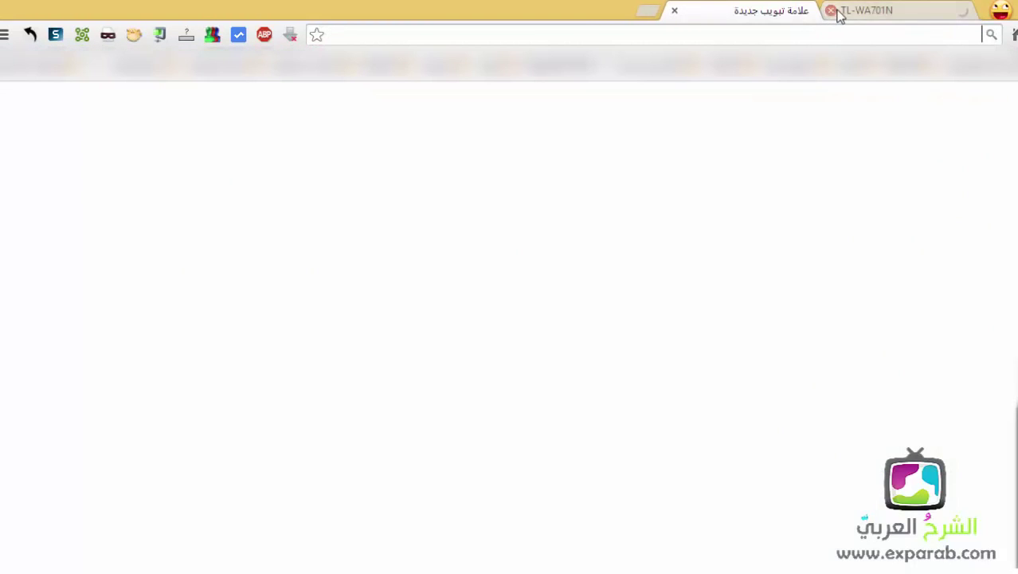
click(831, 10)
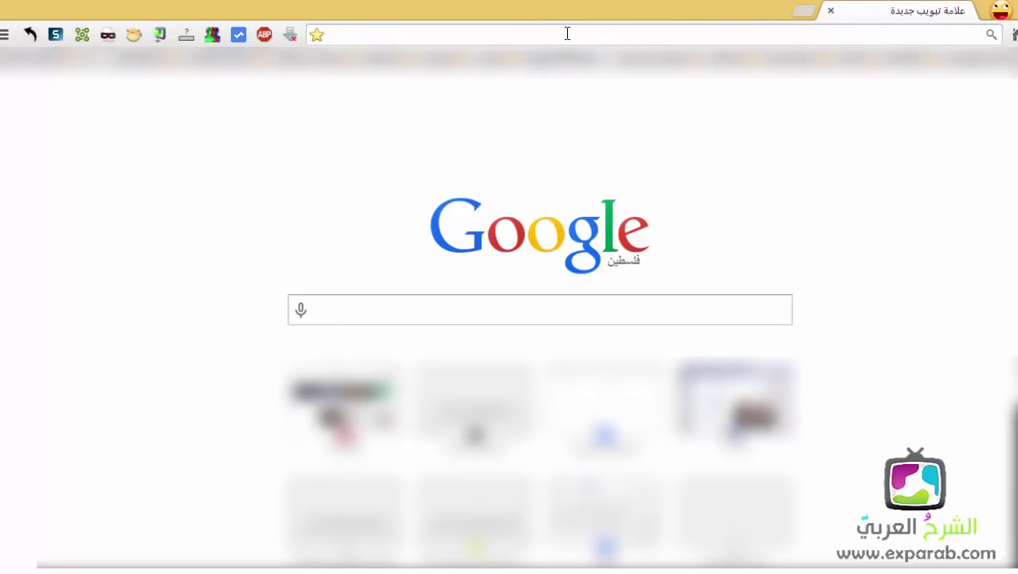
Step: Load 192.168.0.254 to confirm it's unreachable, then return to Network Connections
click(568, 34)
text(192.168.0.254)
key(Return)
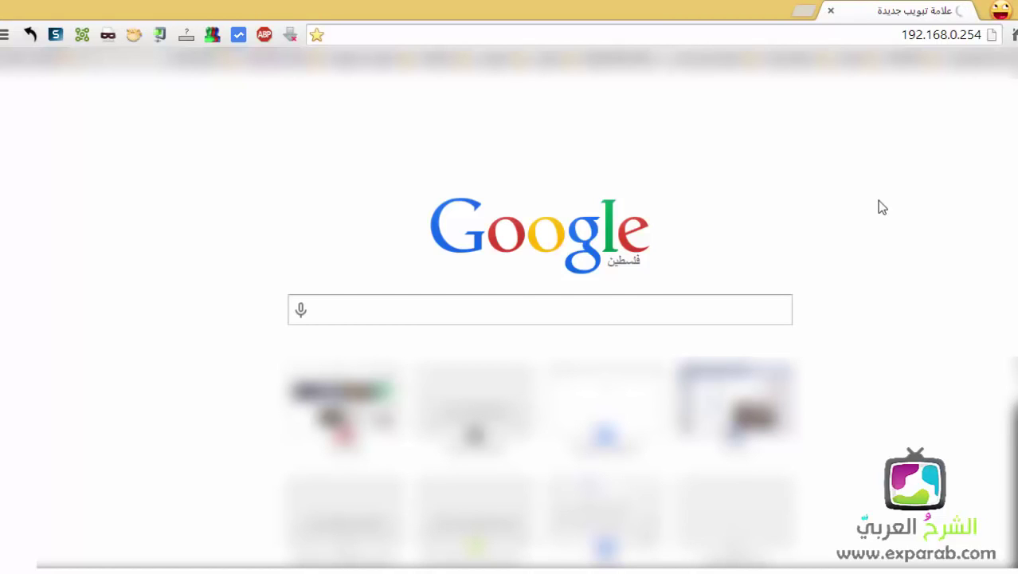
double_click(954, 34)
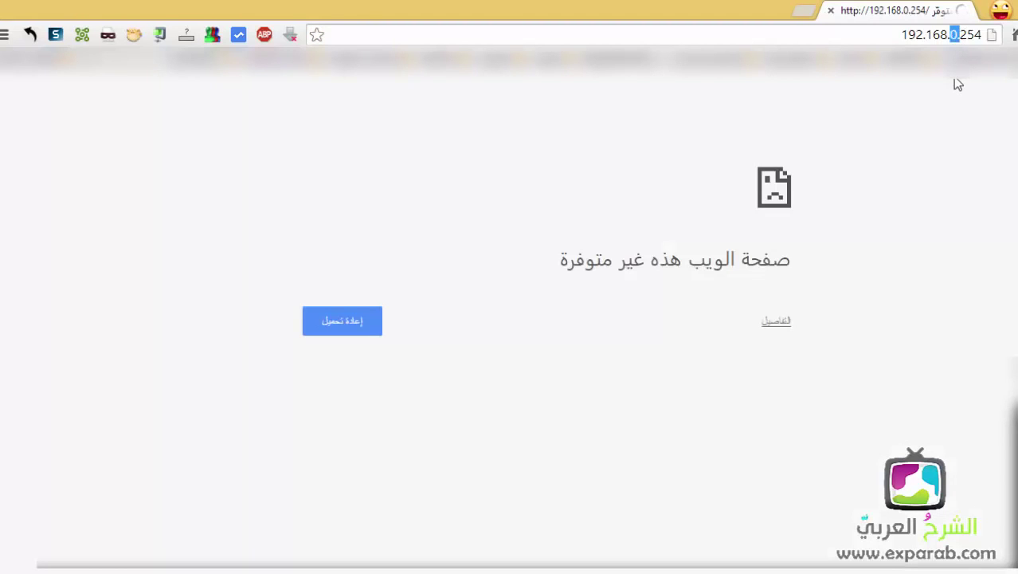
text(1)
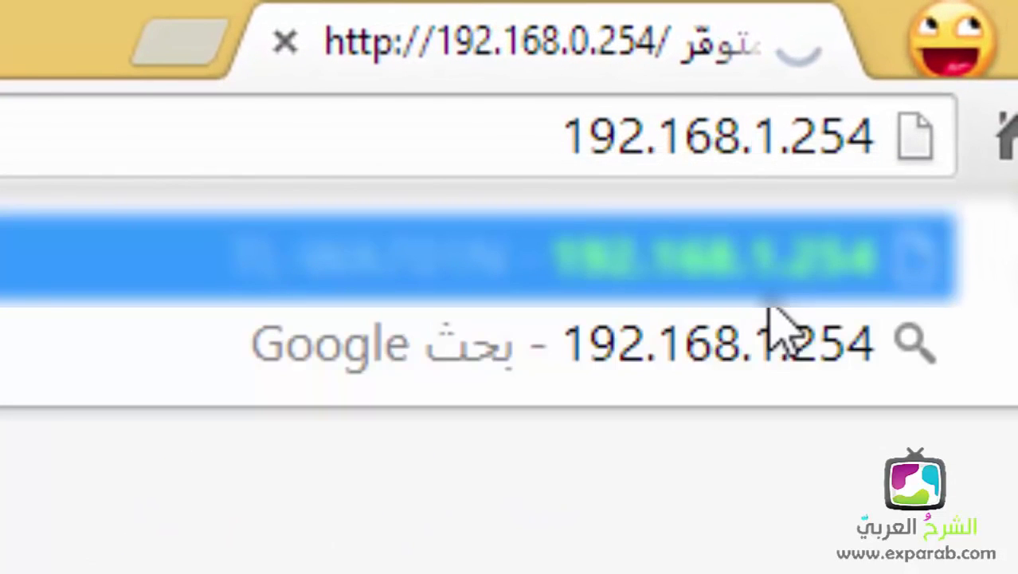
key(Escape)
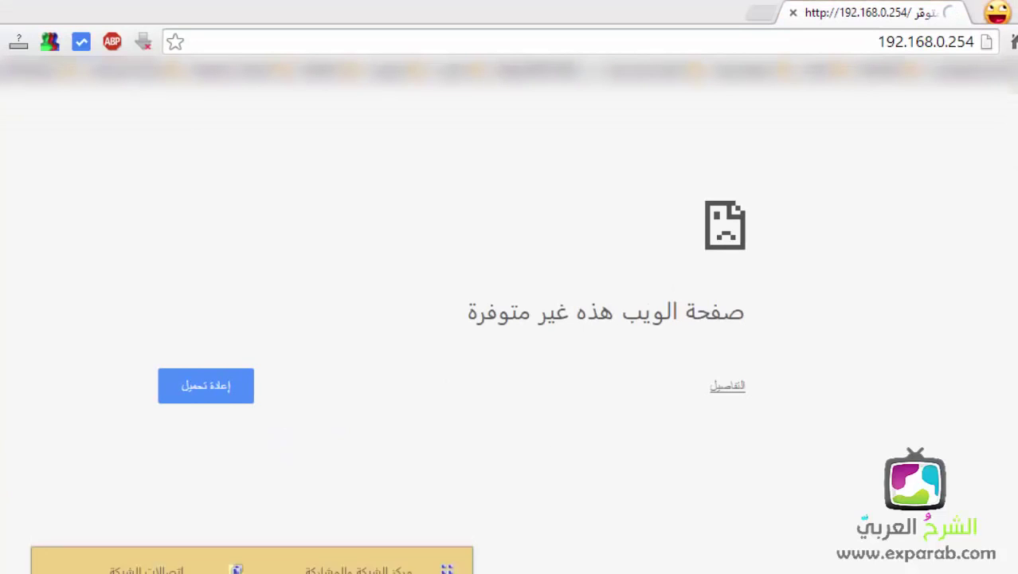
click(442, 562)
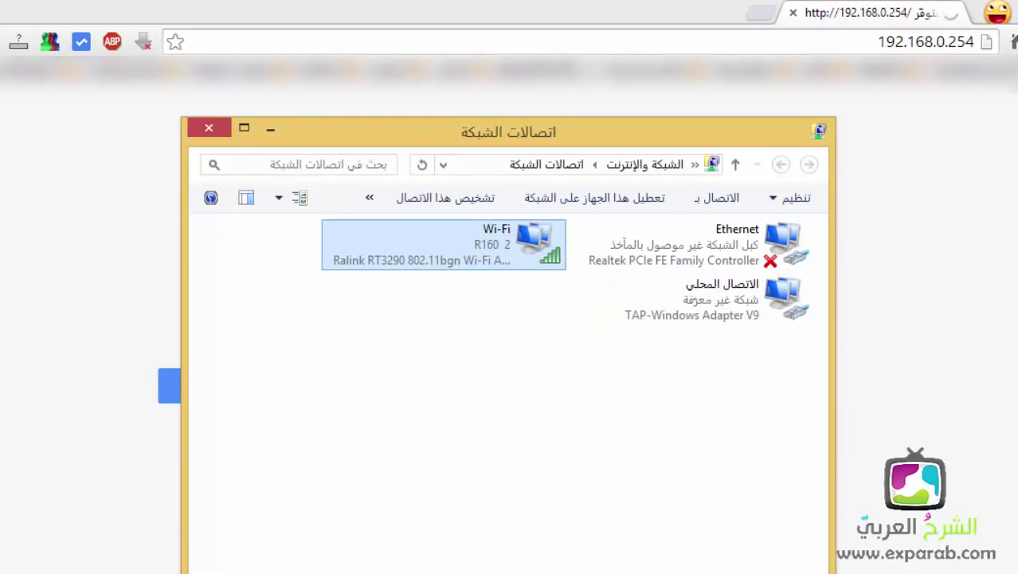
Step: Switch to the Network Connections window and open the Wi-Fi adapter's properties
click(252, 570)
click(146, 567)
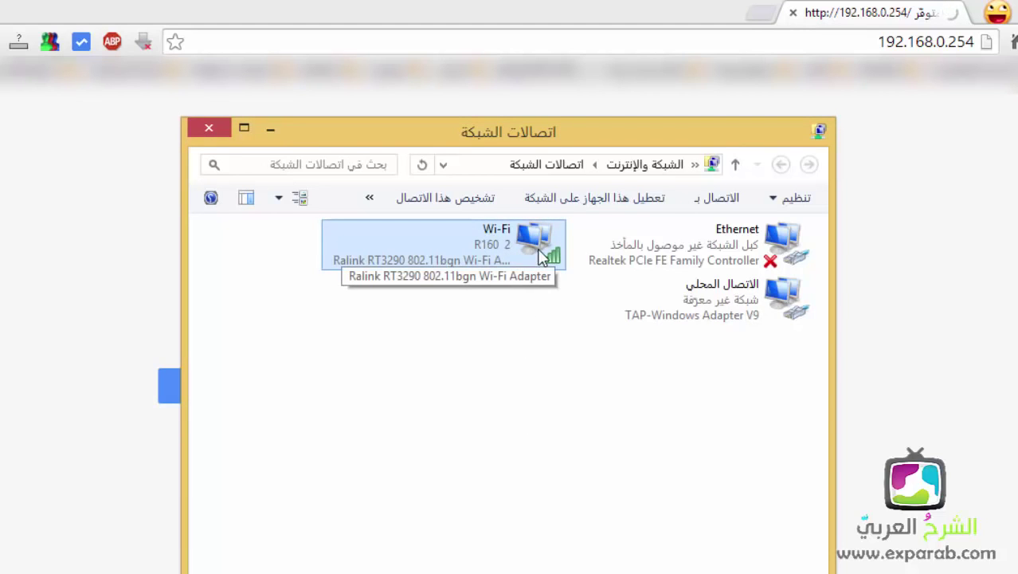
click(789, 239)
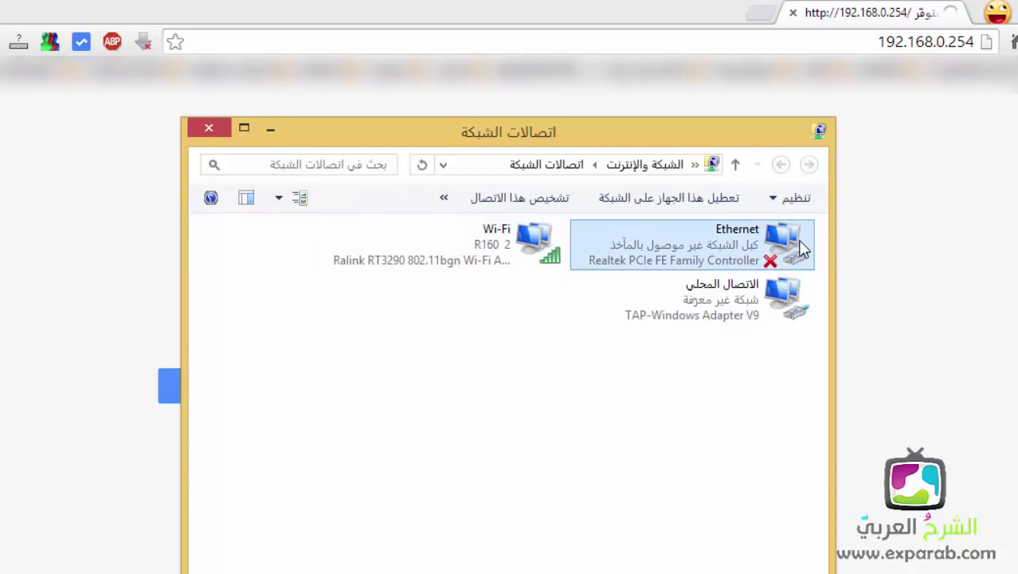
right_click(791, 259)
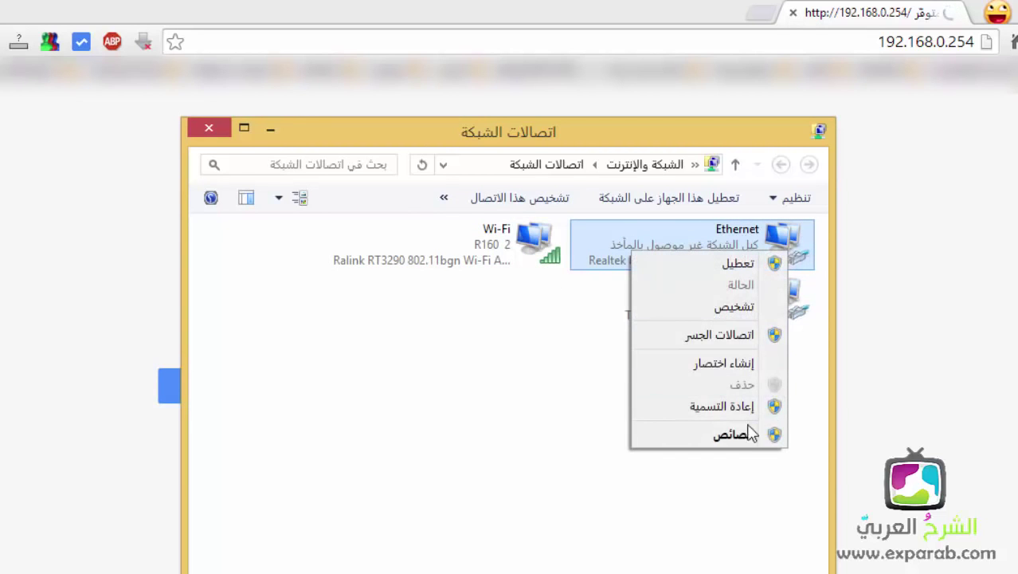
click(552, 255)
right_click(552, 255)
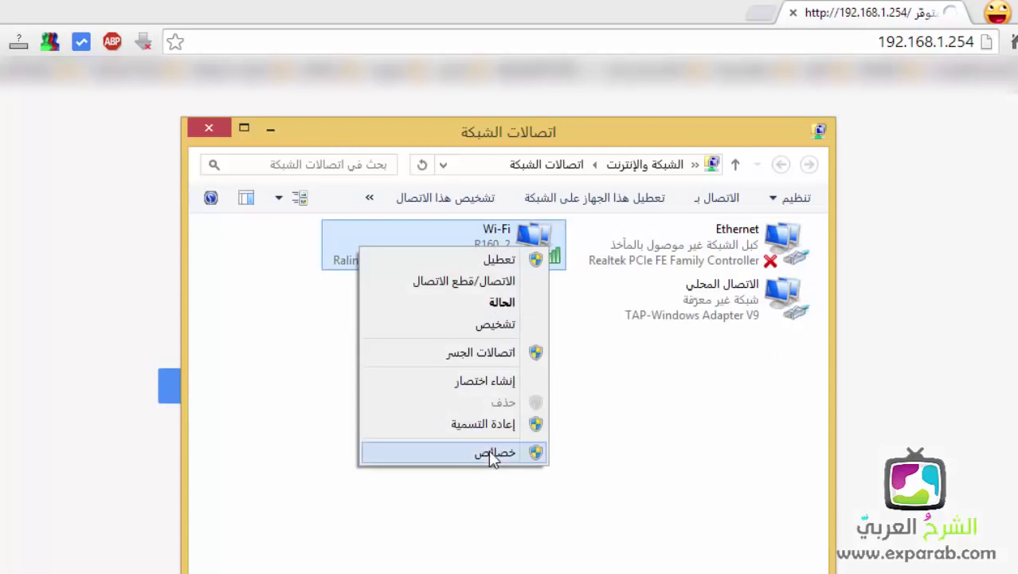
click(490, 451)
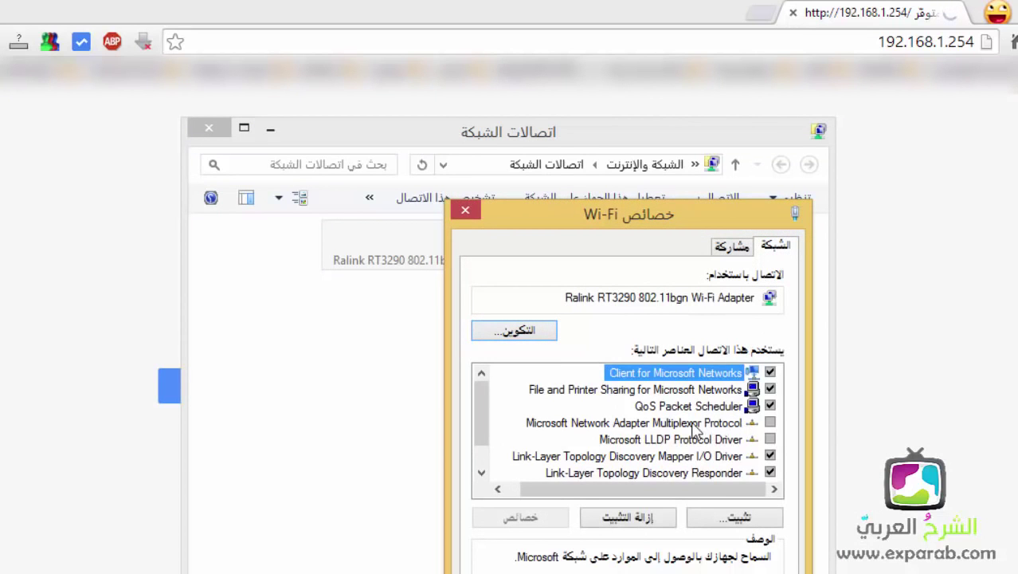
Step: Set Wi-Fi IPv4 to obtain the IP address and DNS servers automatically, and confirm
scroll(699, 437, down, 1)
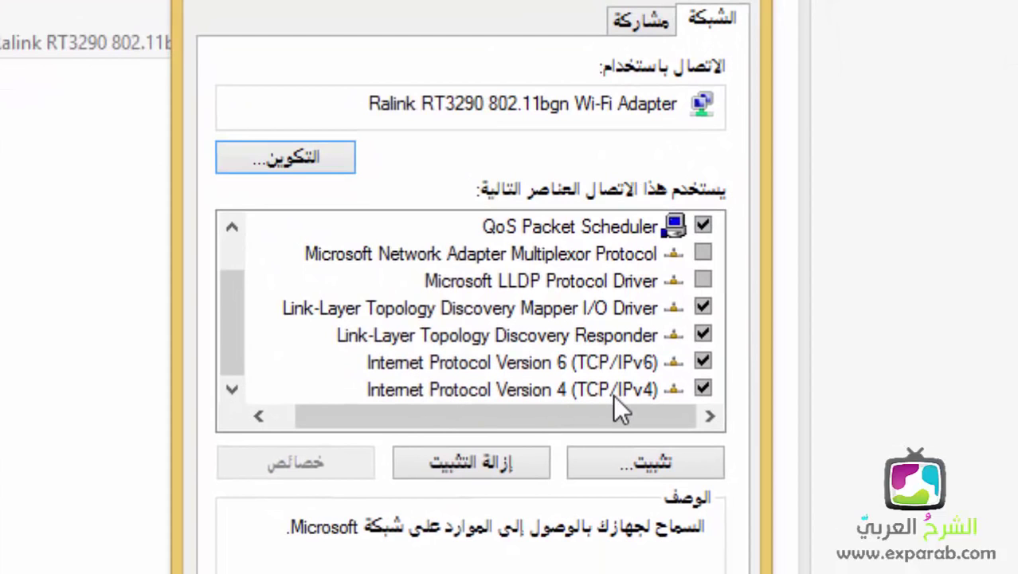
double_click(606, 390)
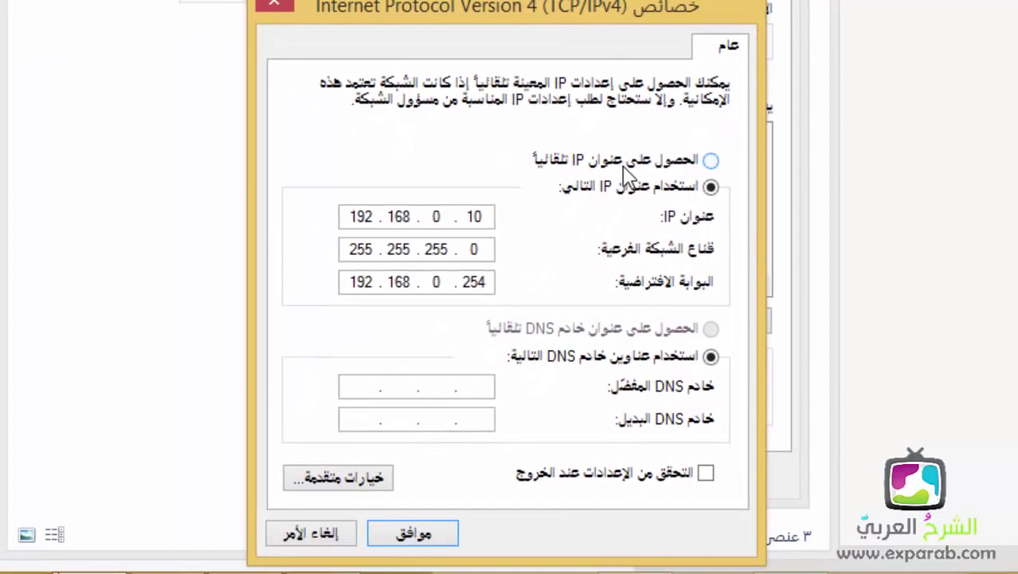
click(502, 250)
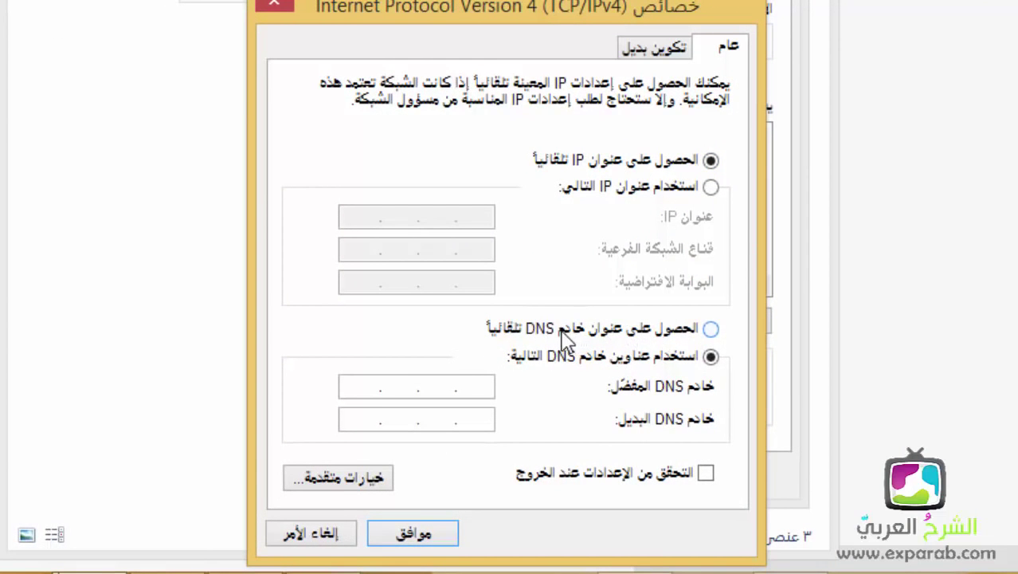
click(630, 333)
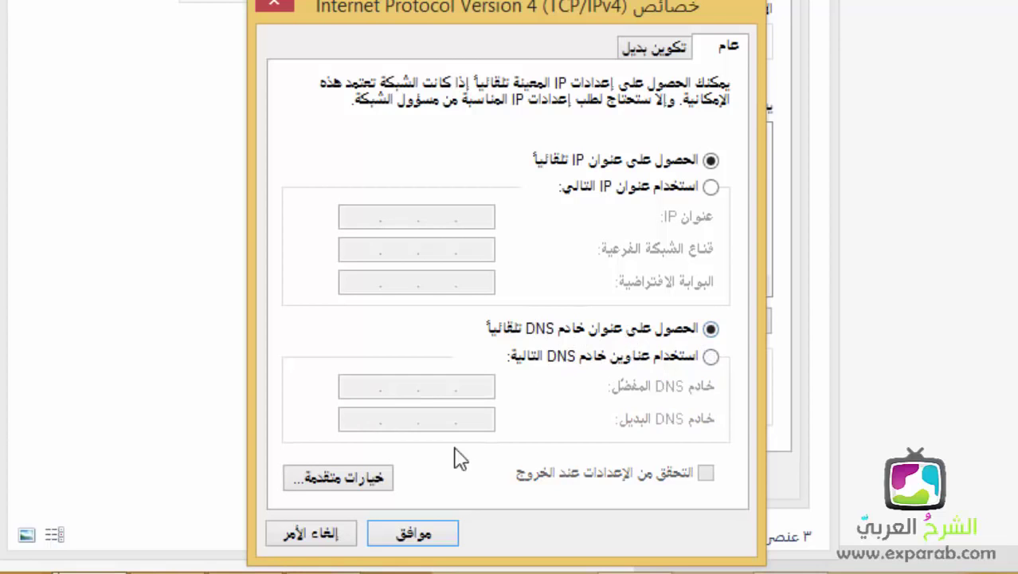
click(439, 530)
click(530, 472)
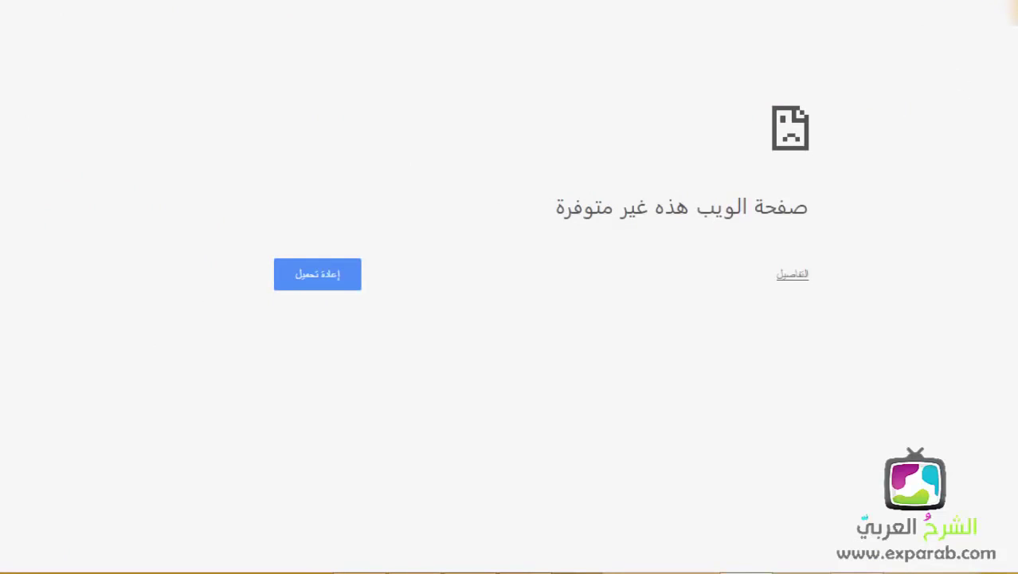
Step: Reload the browser page to bring back the access point's Status page at 192.168.1.254
key(F5)
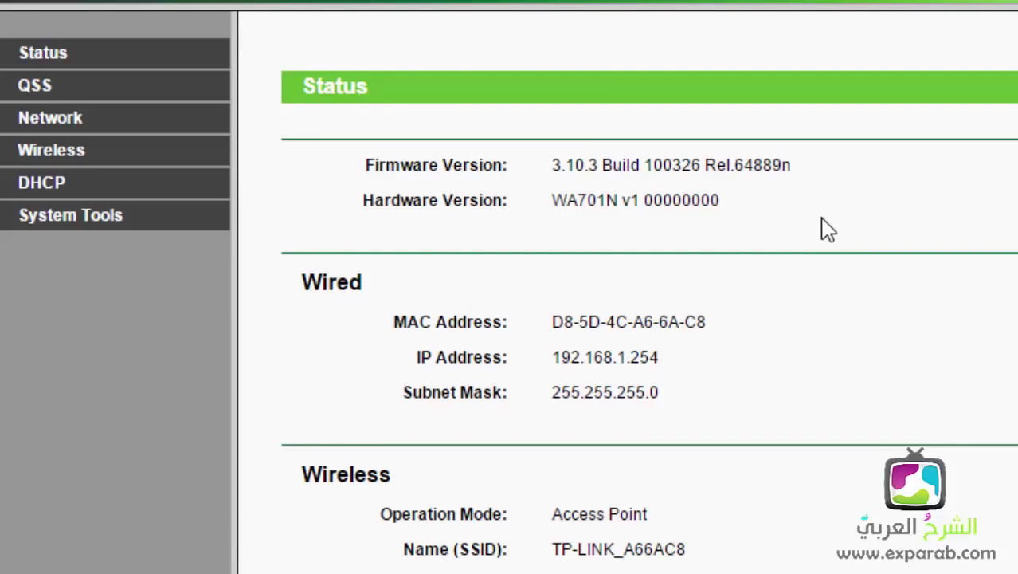
Step: Open System Tools > Password and enter the current admin username and password
click(89, 229)
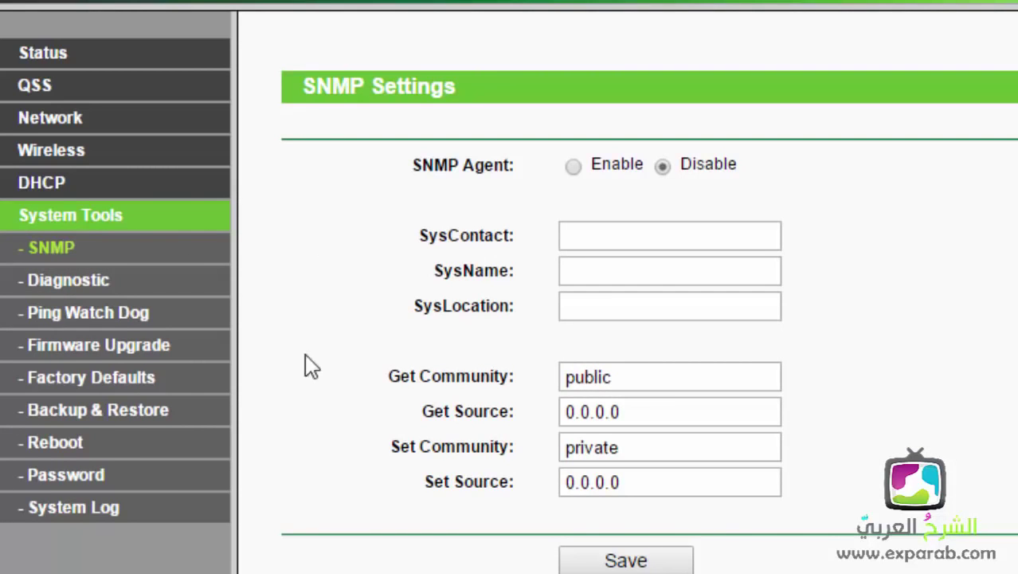
click(66, 474)
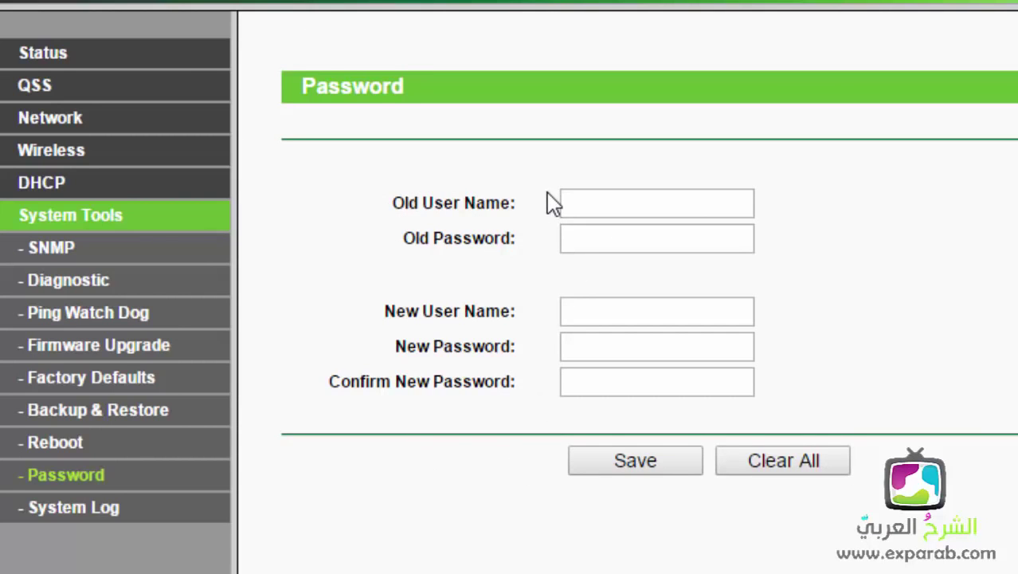
click(673, 207)
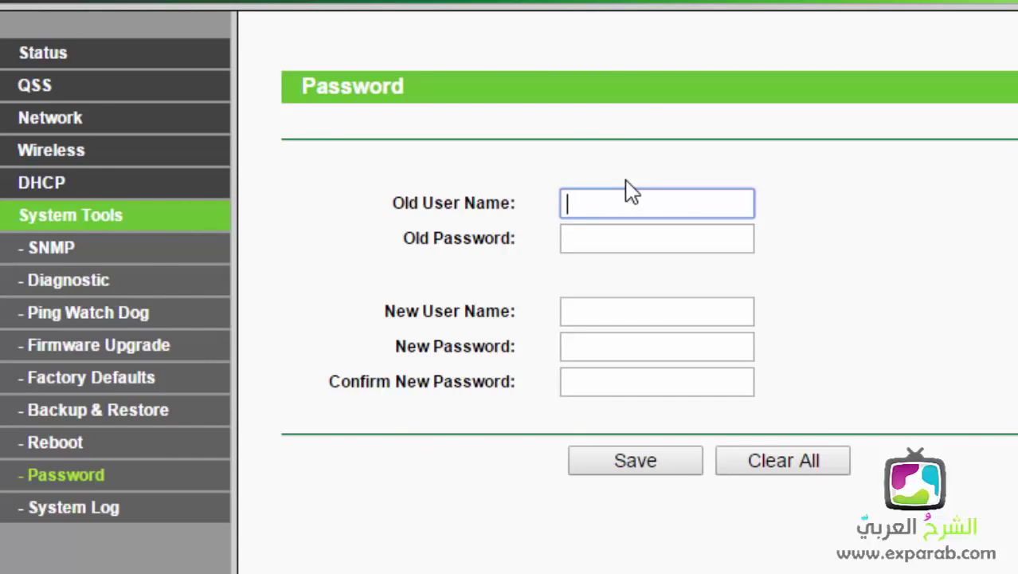
text(admin)
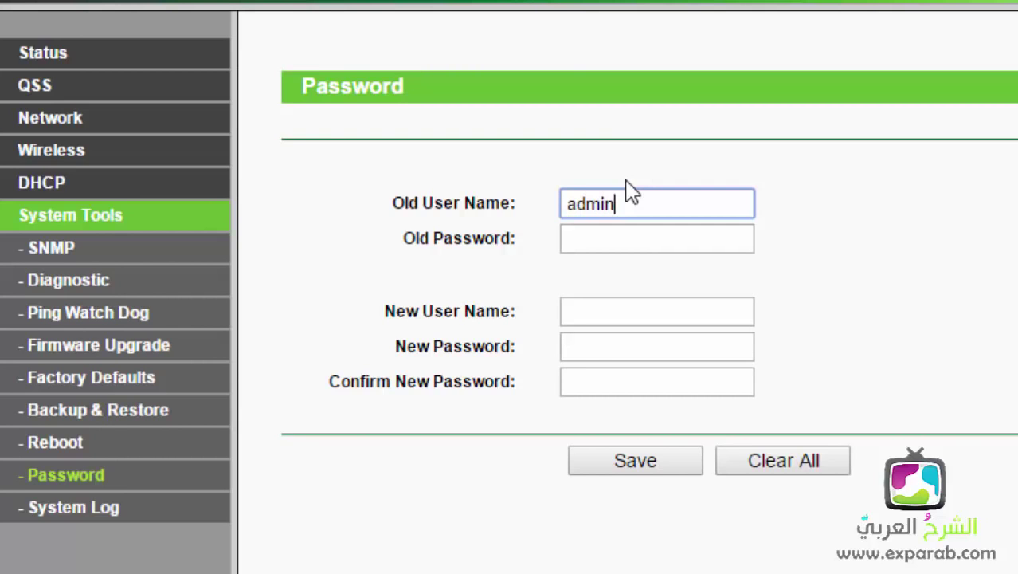
key(Tab)
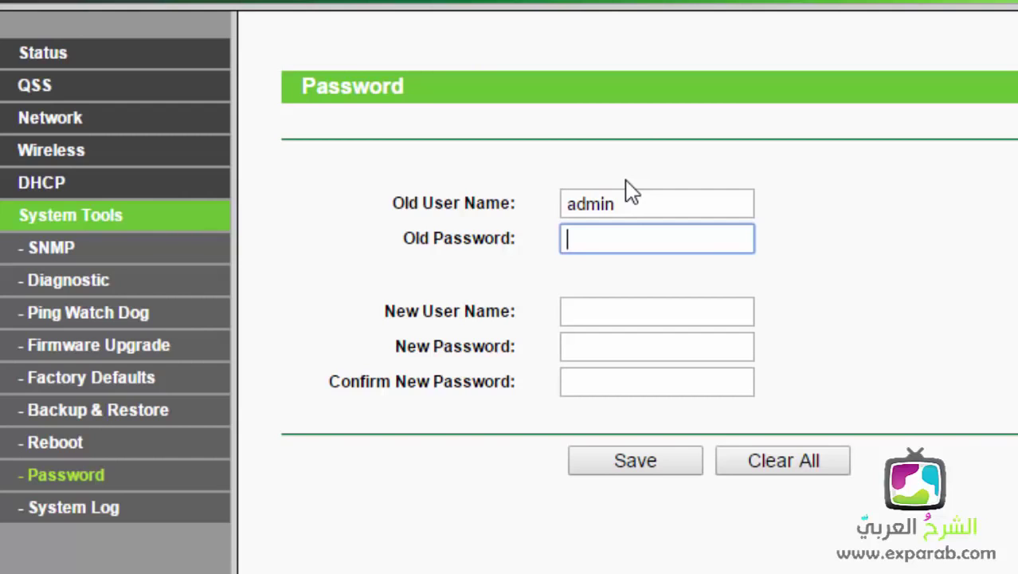
text(admin)
Step: Enter the new username and new password, confirm the password, and save
click(608, 313)
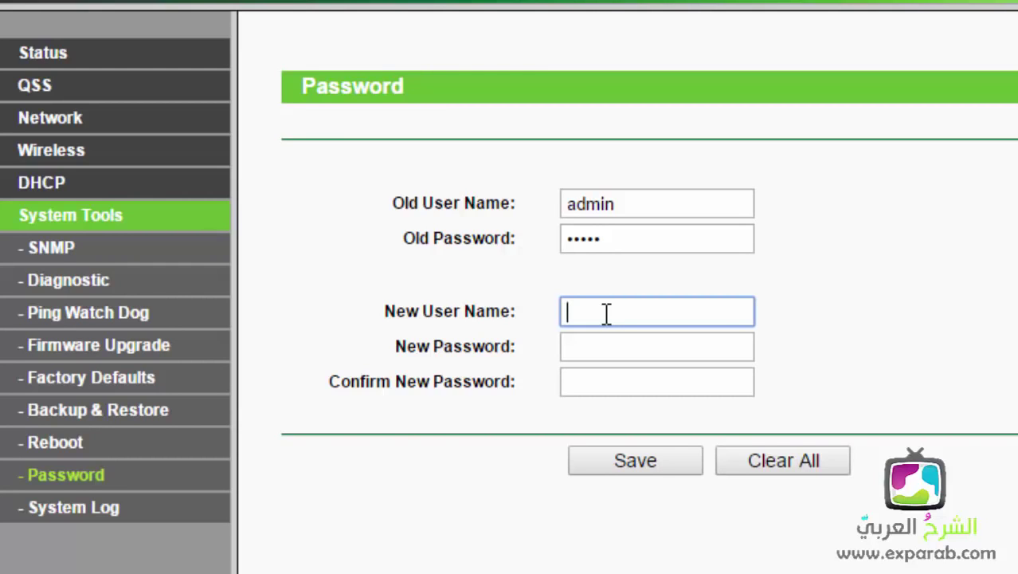
text(a)
key(BackSpace)
text(ahmed)
key(Tab)
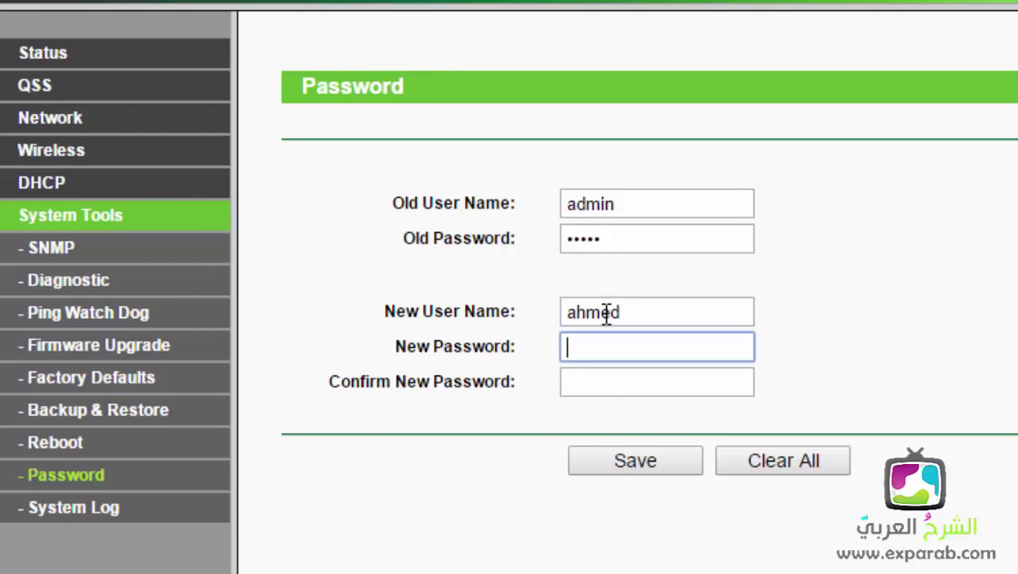
text(12345)
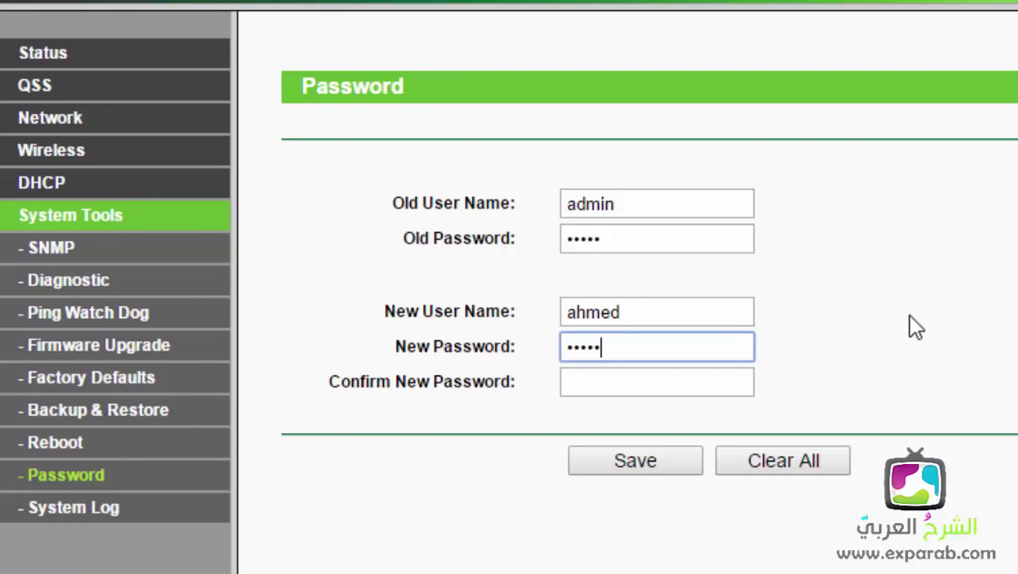
key(Tab)
text(12345)
click(609, 466)
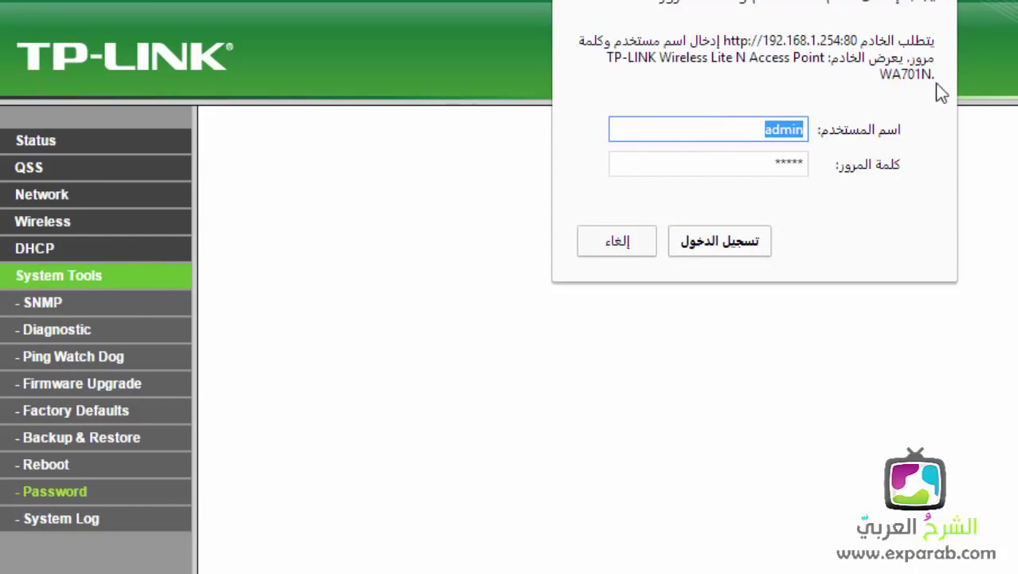
Step: Sign in with the new admin username and password, let Chrome save it, and open System Tools > Password
click(740, 235)
text(ahmed)
key(Tab)
text(a)
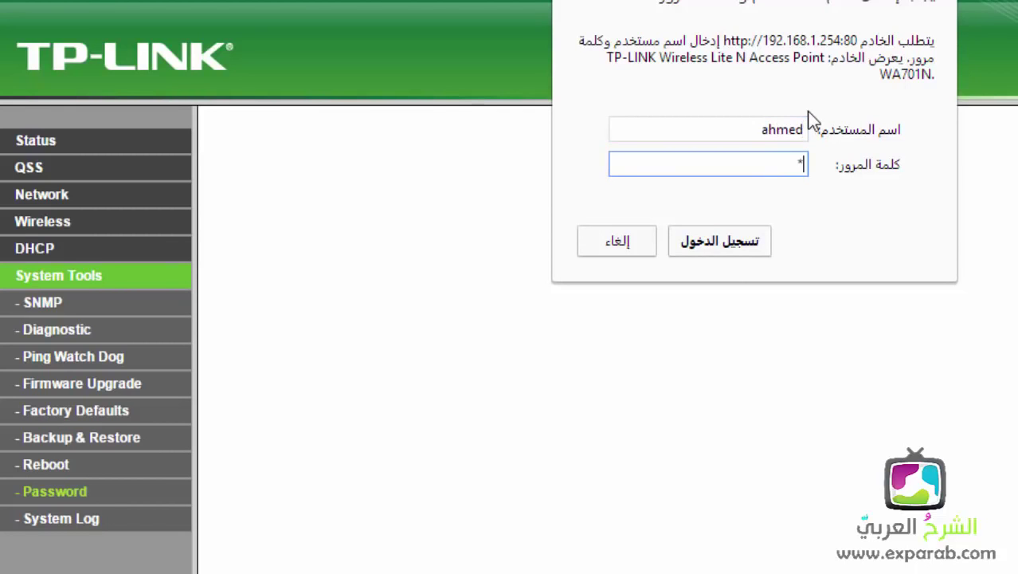
text(dmin)
key(Return)
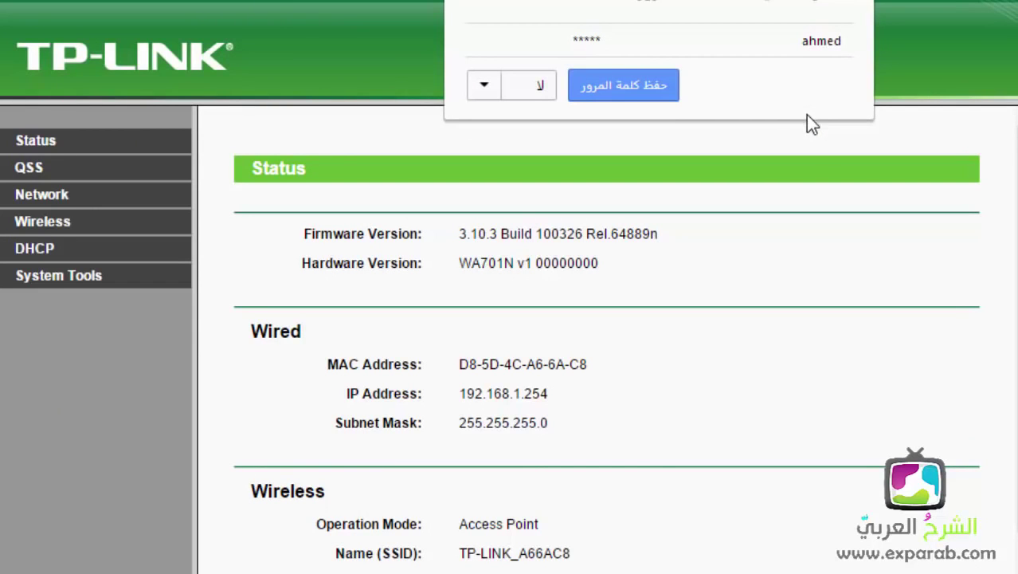
click(658, 94)
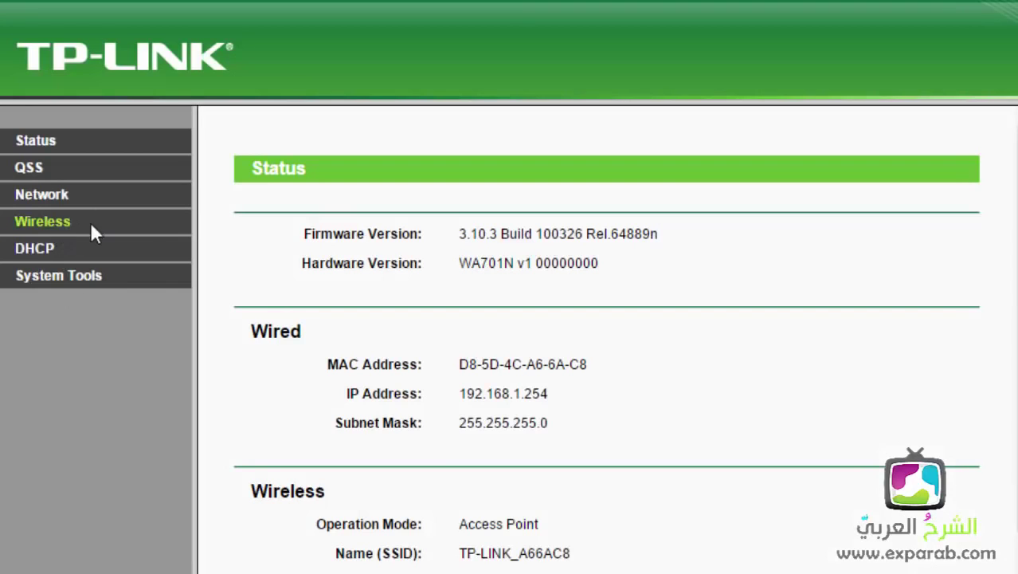
click(82, 285)
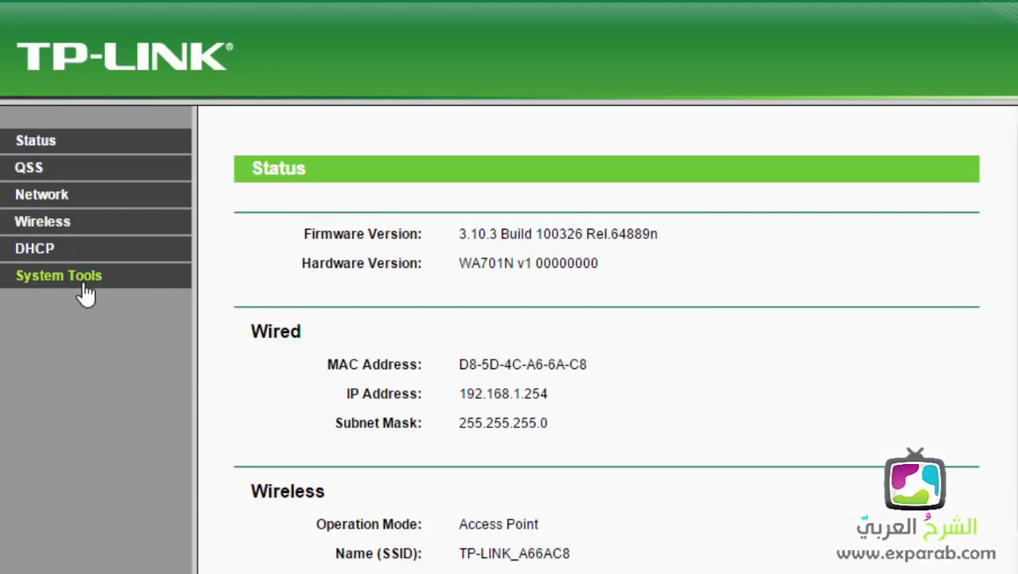
click(471, 305)
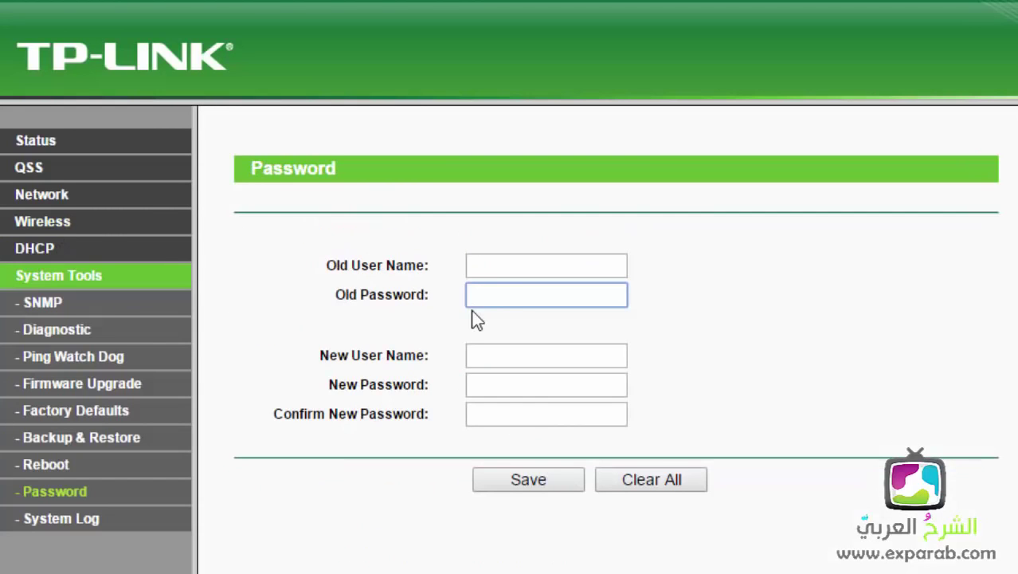
Step: Open the Wireless Security page and look over its security options
click(45, 228)
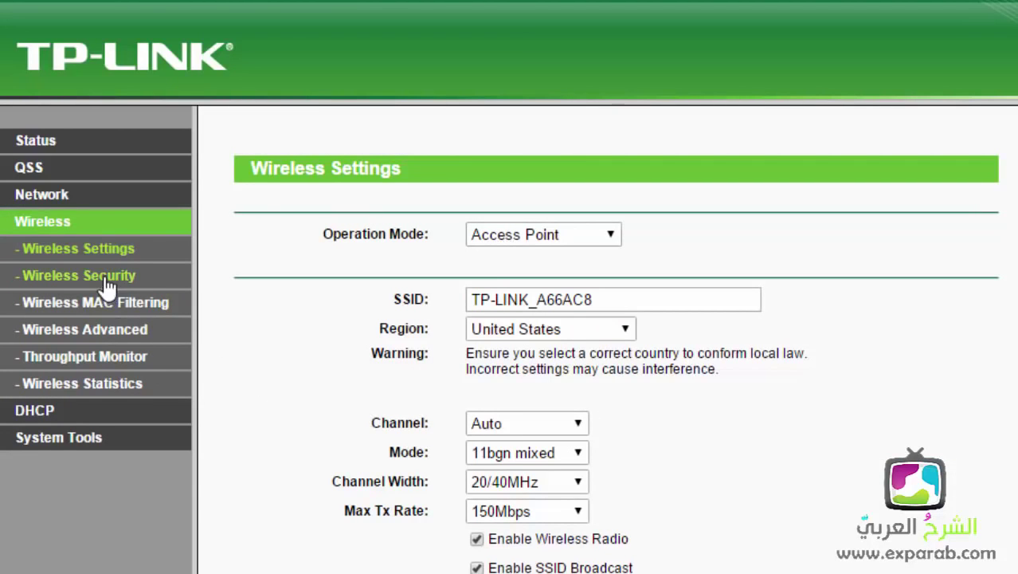
click(103, 279)
scroll(678, 359, down, 5)
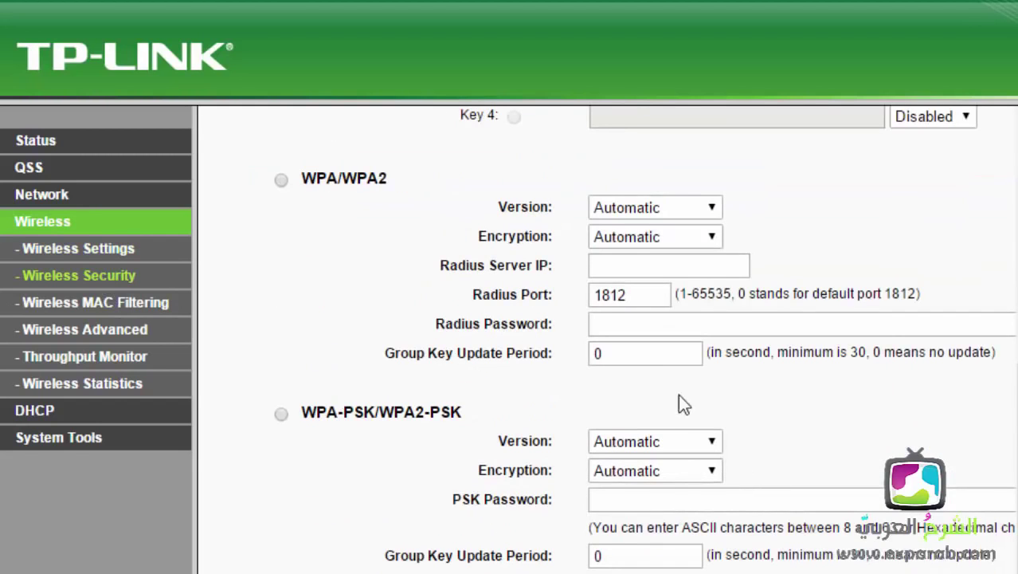
scroll(673, 415, up, 5)
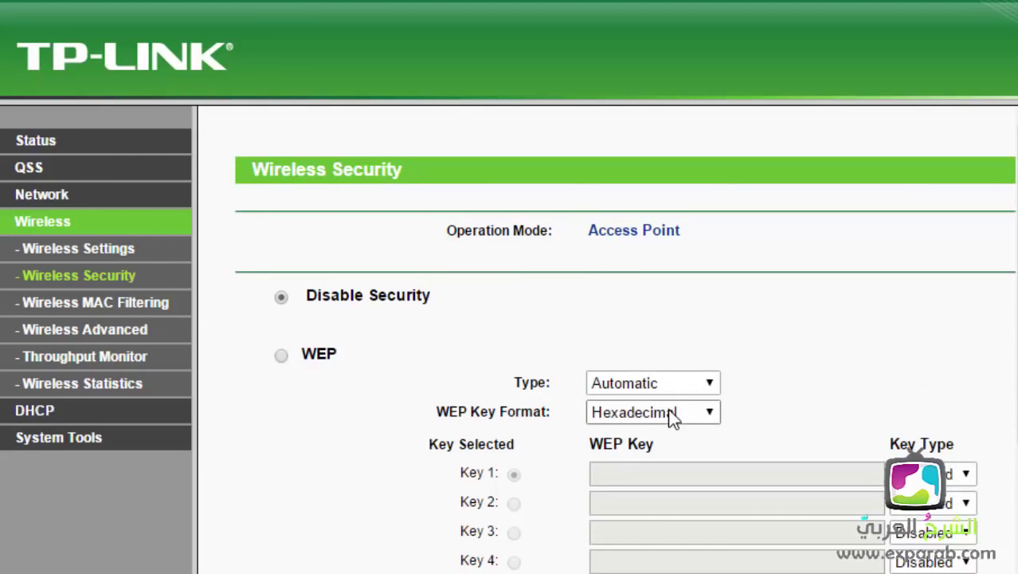
scroll(672, 416, down, 5)
scroll(668, 414, up, 4)
scroll(667, 414, up, 1)
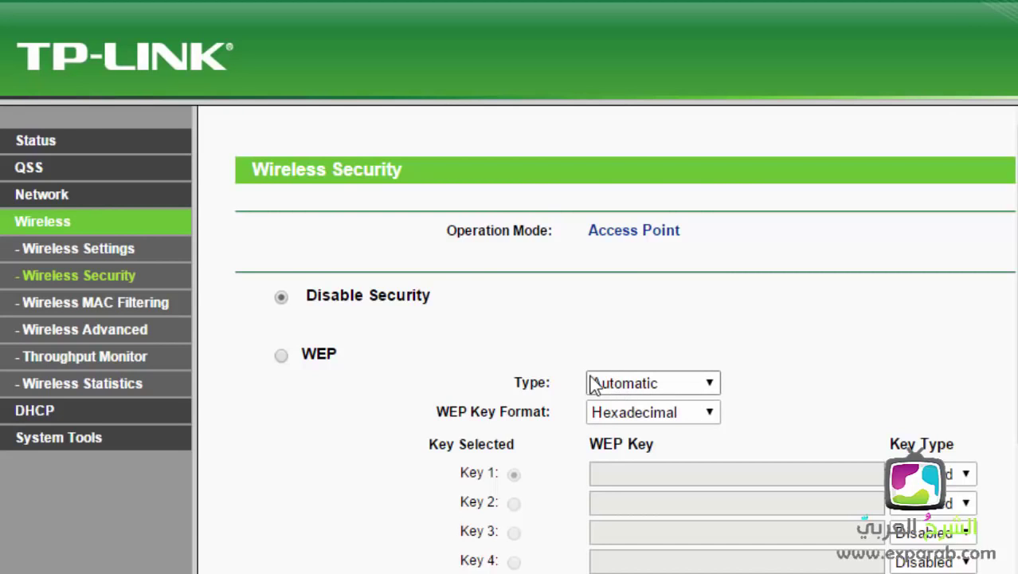
scroll(352, 295, down, 5)
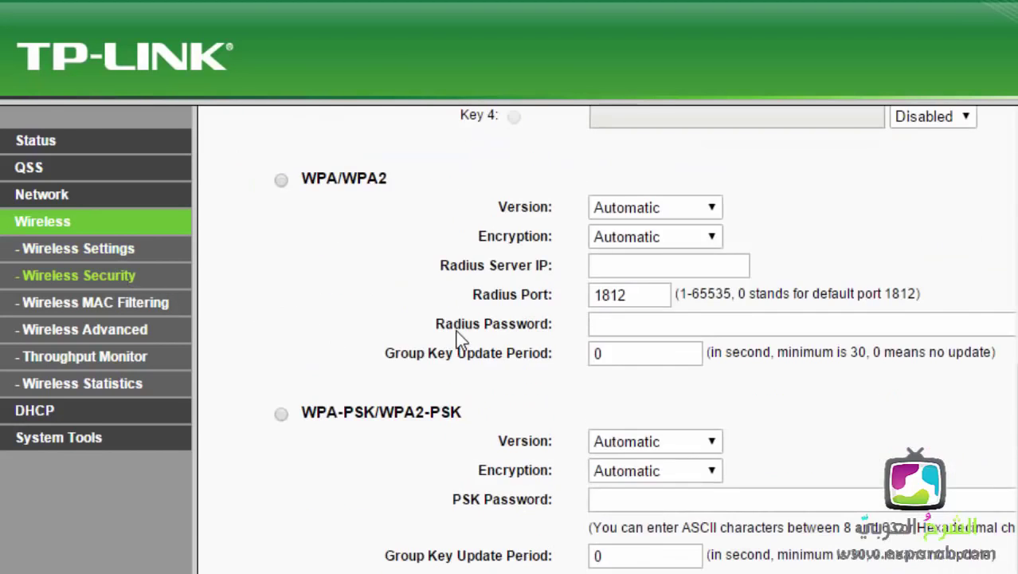
scroll(455, 235, up, 5)
Step: Select WPA-PSK/WPA2-PSK security and place the cursor in the PSK Password field
click(31, 144)
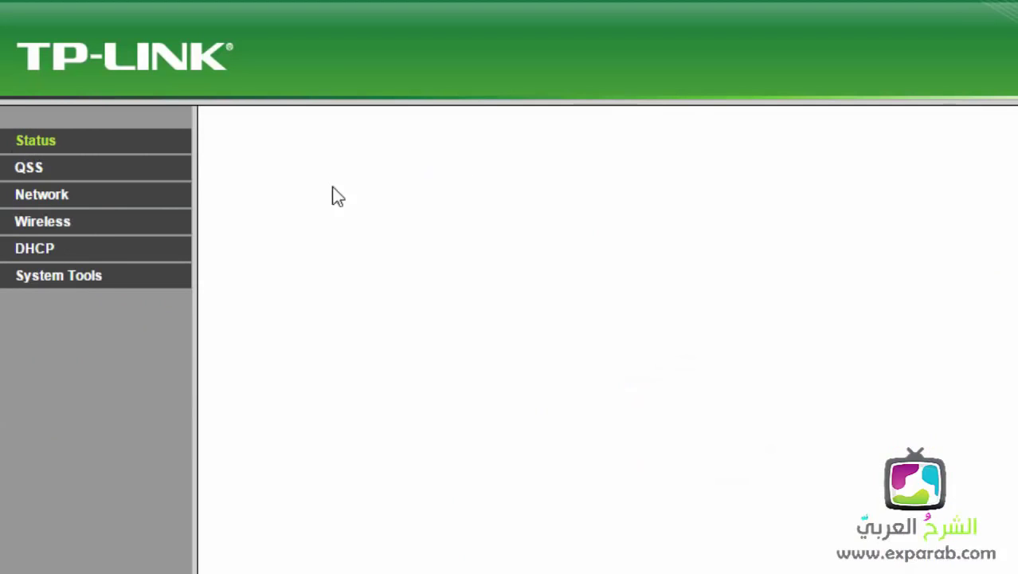
click(61, 224)
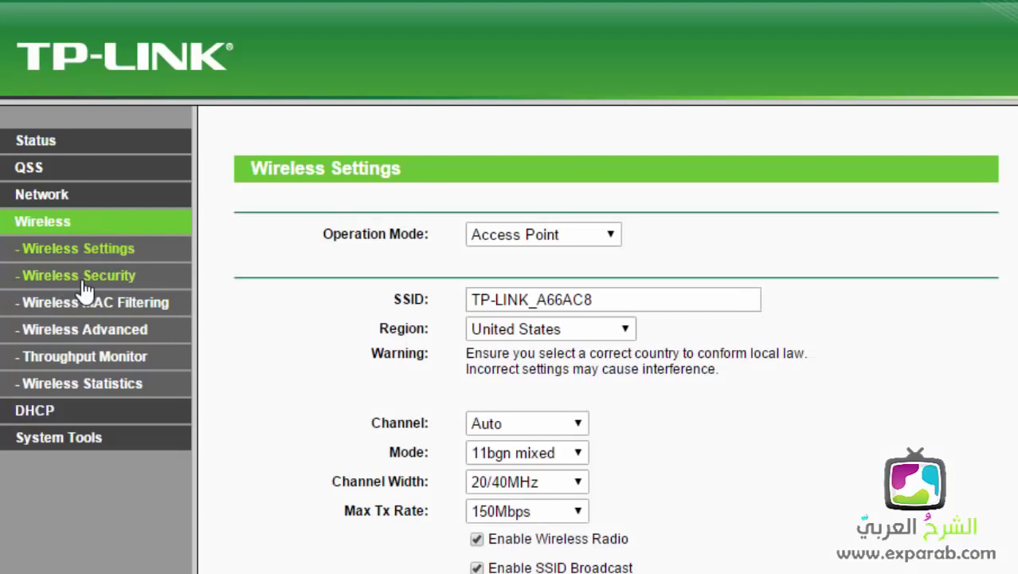
click(76, 279)
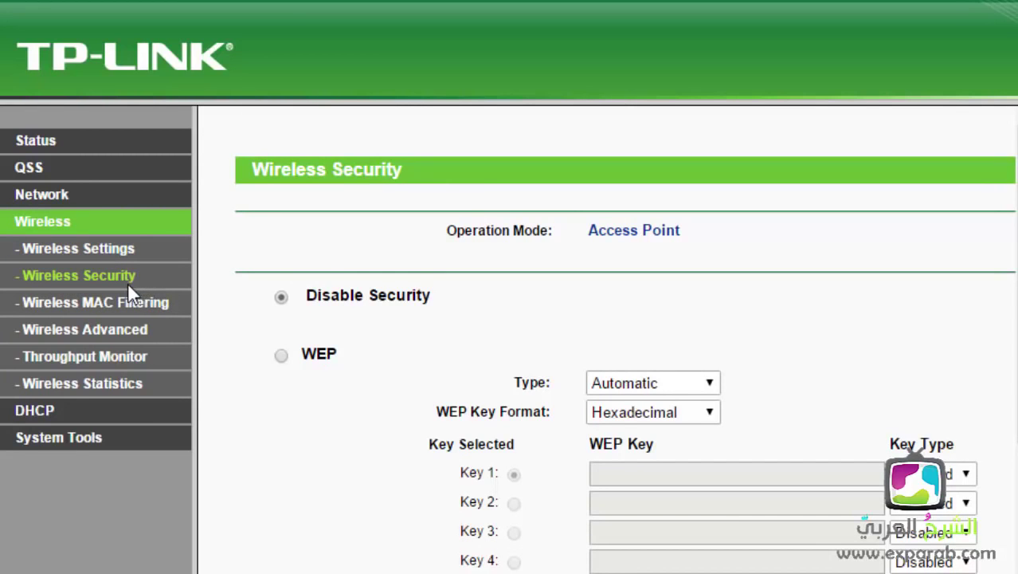
scroll(238, 319, down, 5)
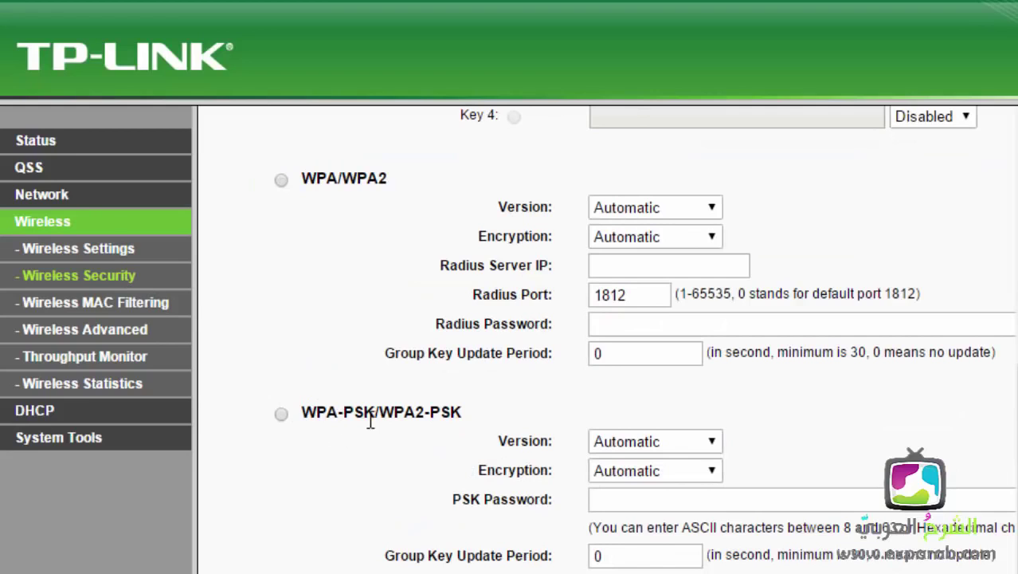
click(281, 413)
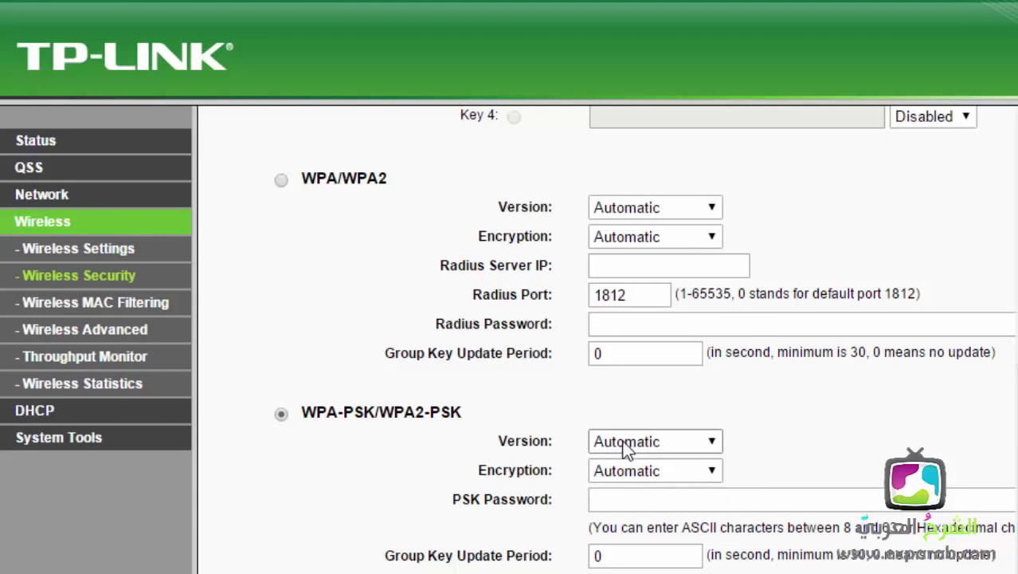
click(621, 498)
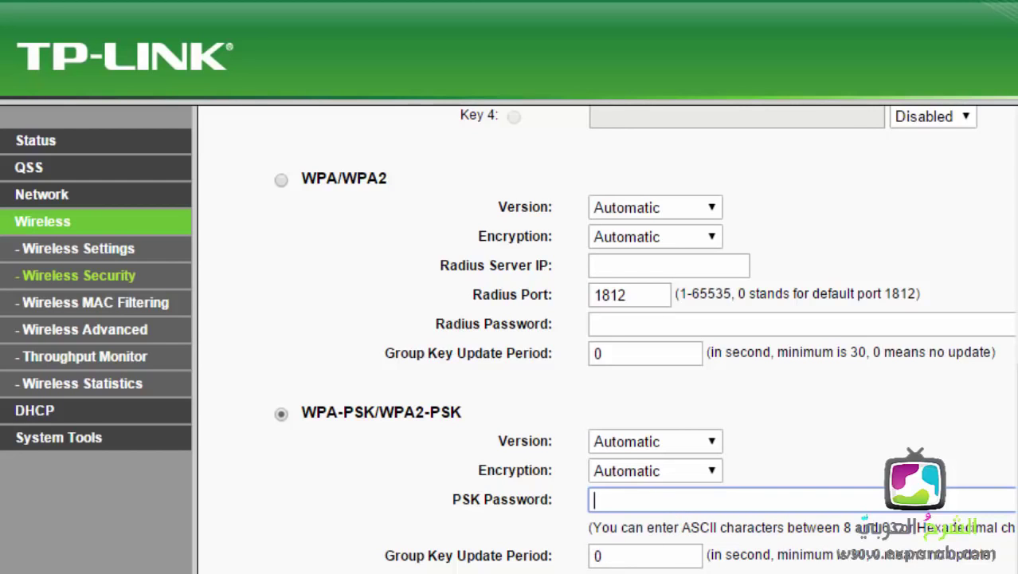
scroll(399, 414, up, 2)
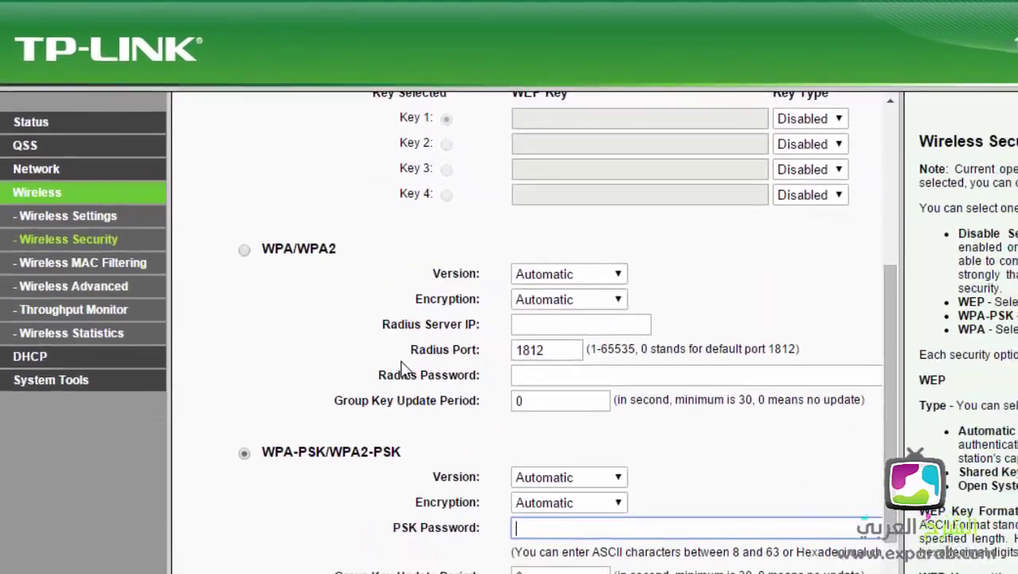
scroll(371, 339, up, 3)
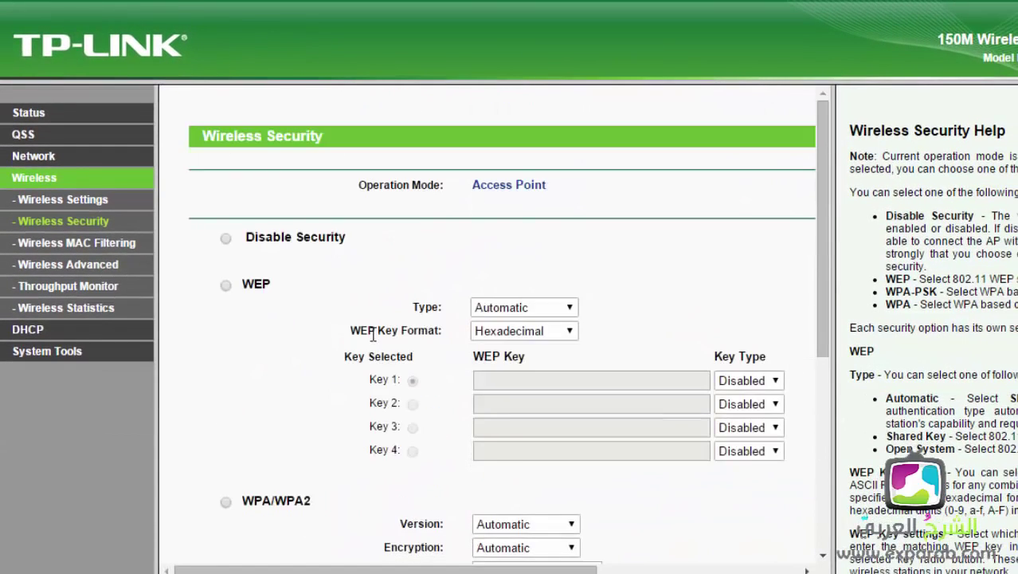
scroll(370, 338, down, 4)
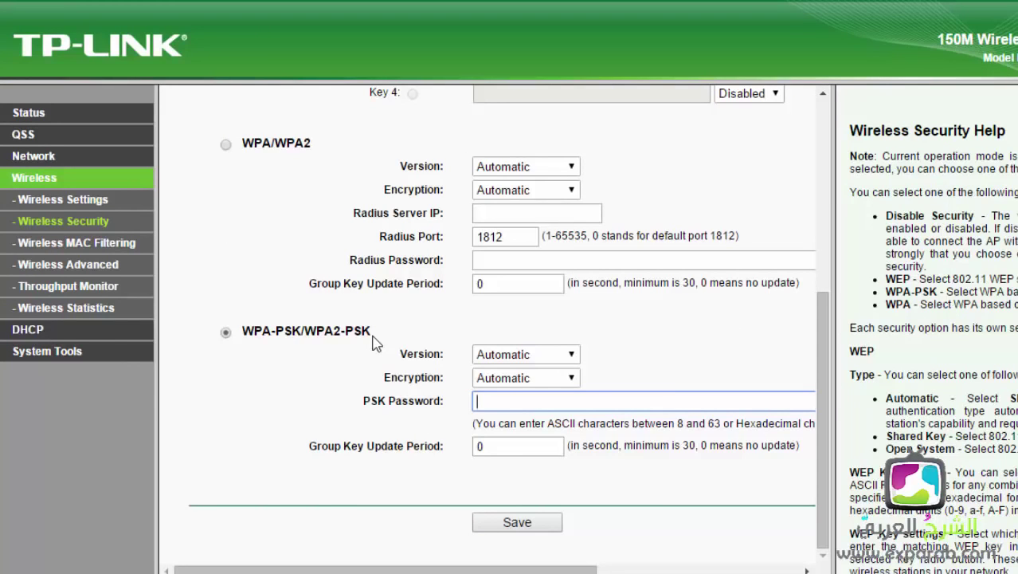
scroll(375, 341, up, 4)
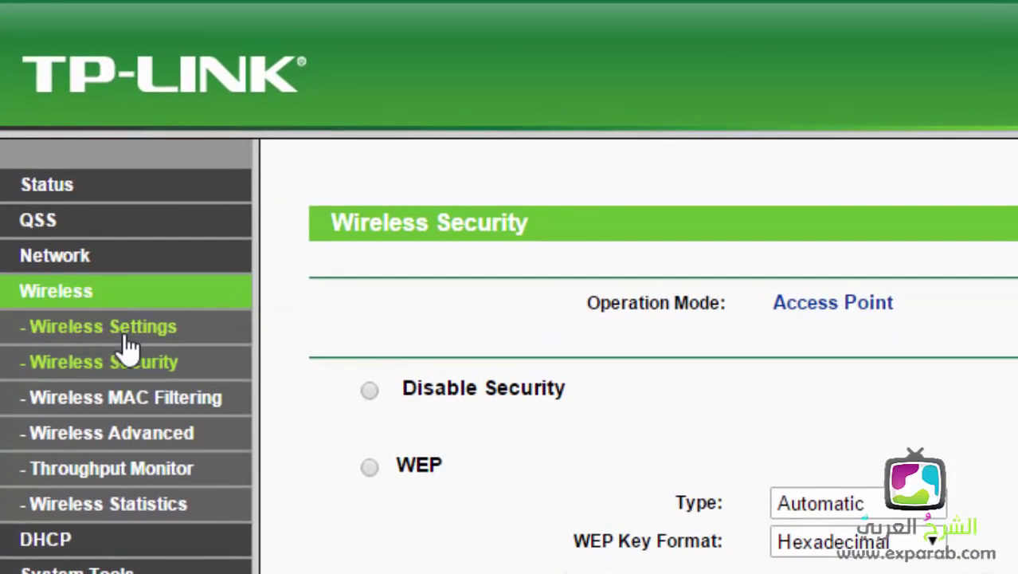
Step: Return to Wireless Settings and keep Access Point as the operation mode
click(35, 293)
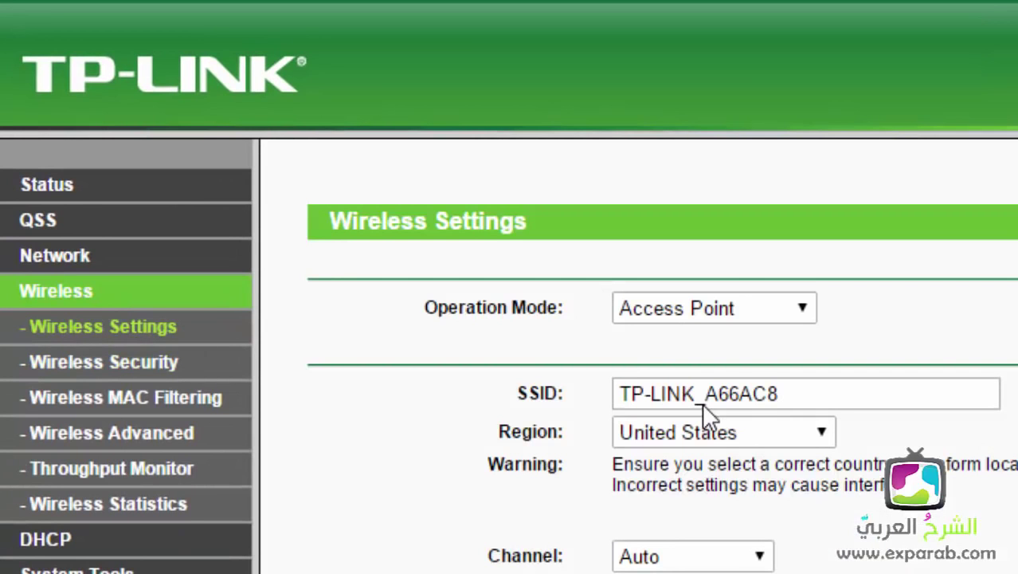
click(719, 308)
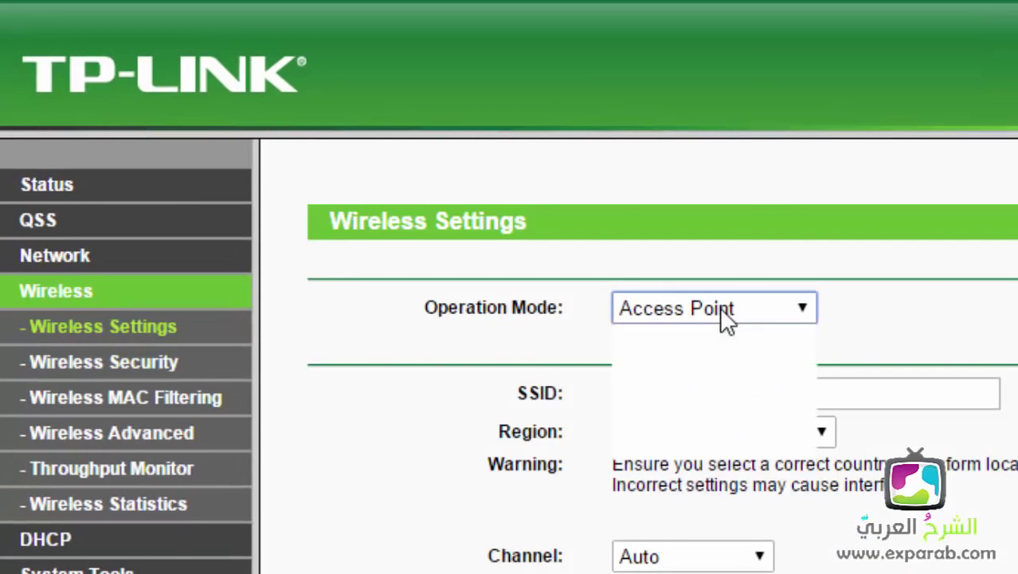
click(655, 308)
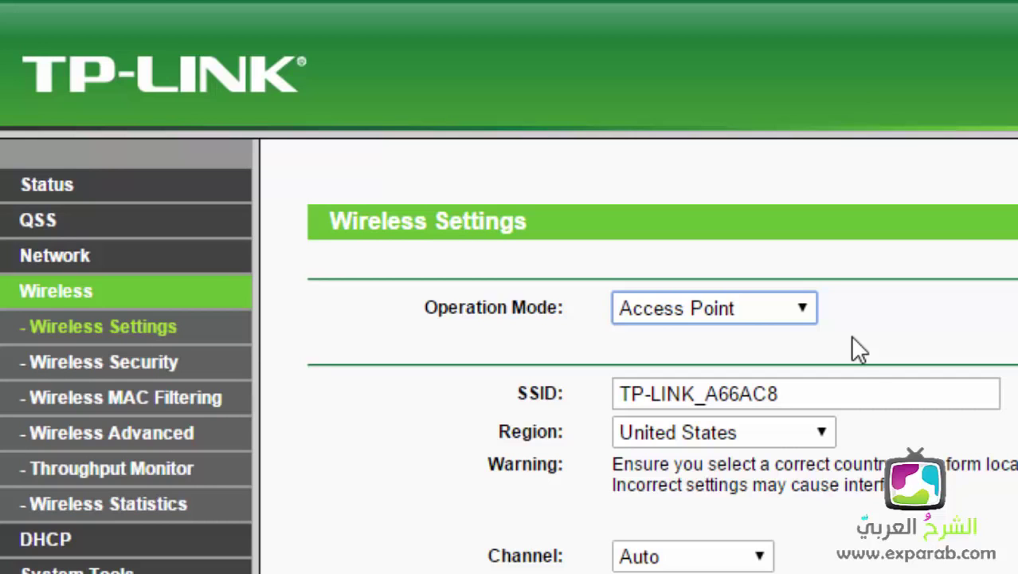
Step: Erase the SSID TP-LINK_A66AC8 completely, close the Wi-Fi list, and go to Wireless Security
drag(829, 393, 496, 398)
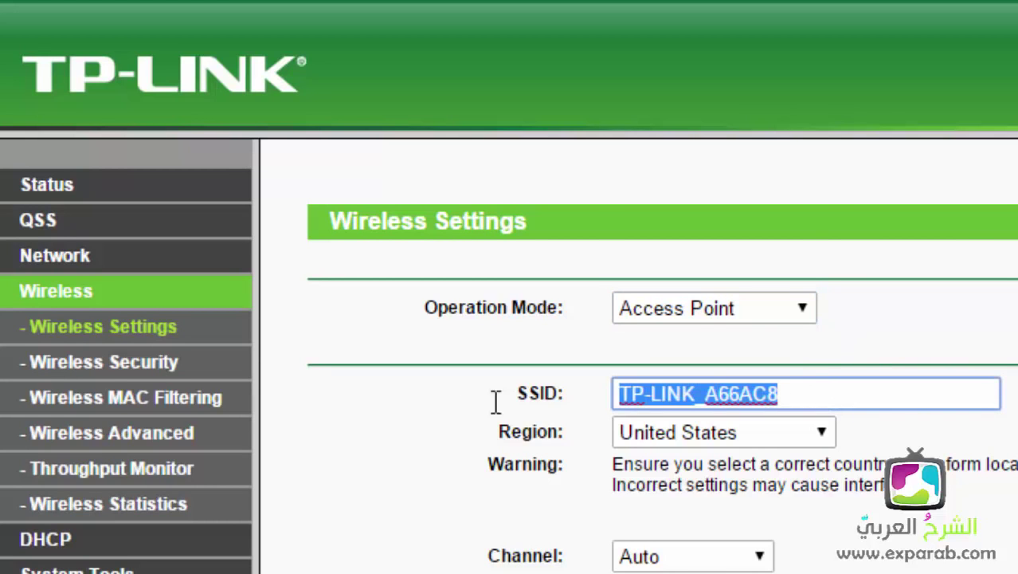
click(875, 401)
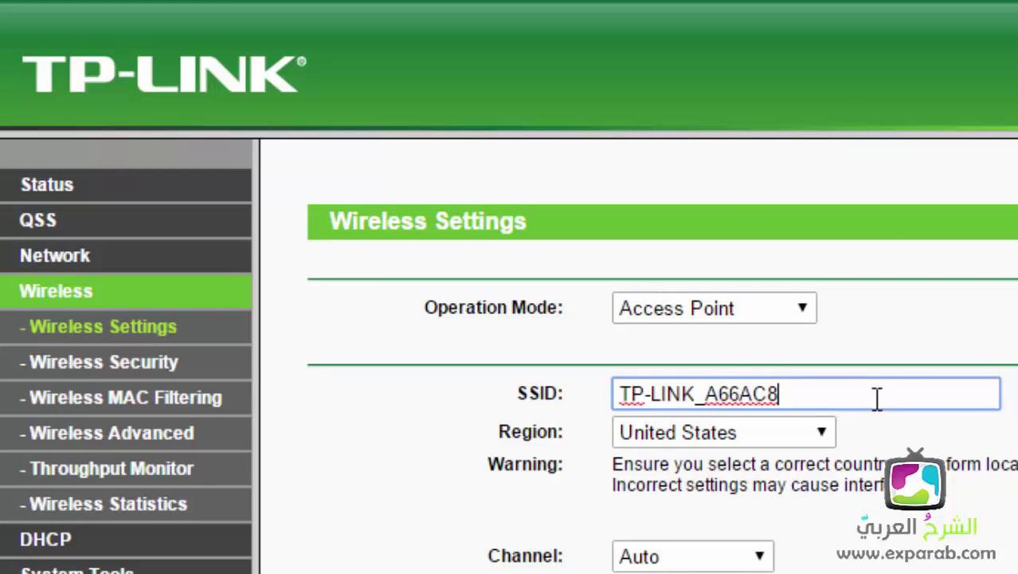
triple_click(877, 399)
text(sdkflskdjfs)
key(BackSpace)
key(BackSpace)
key(BackSpace)
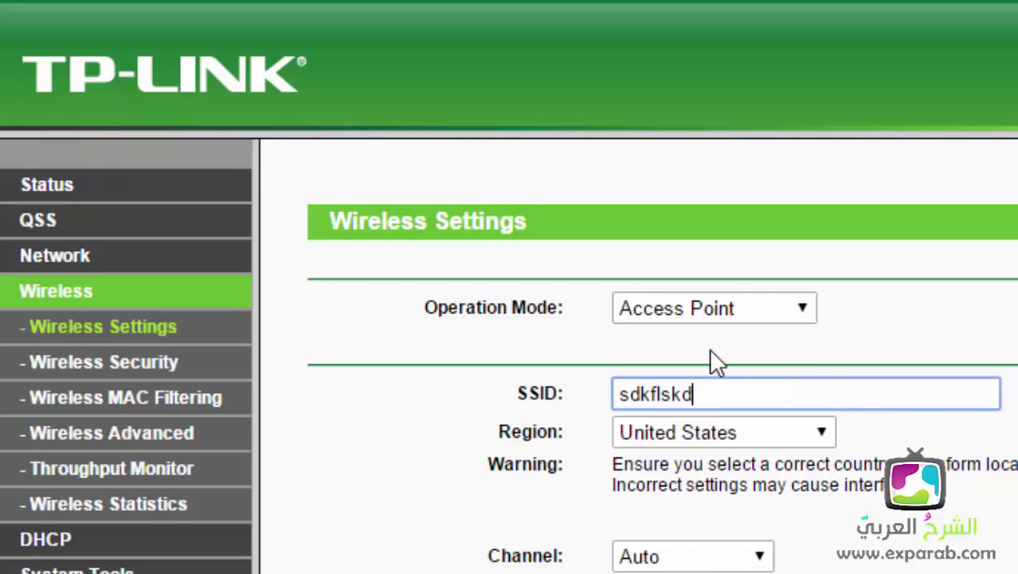
key(BackSpace)
key(BackSpace)
key(BackSpace)
key(BackSpace)
key(BackSpace)
key(BackSpace)
key(BackSpace)
key(BackSpace)
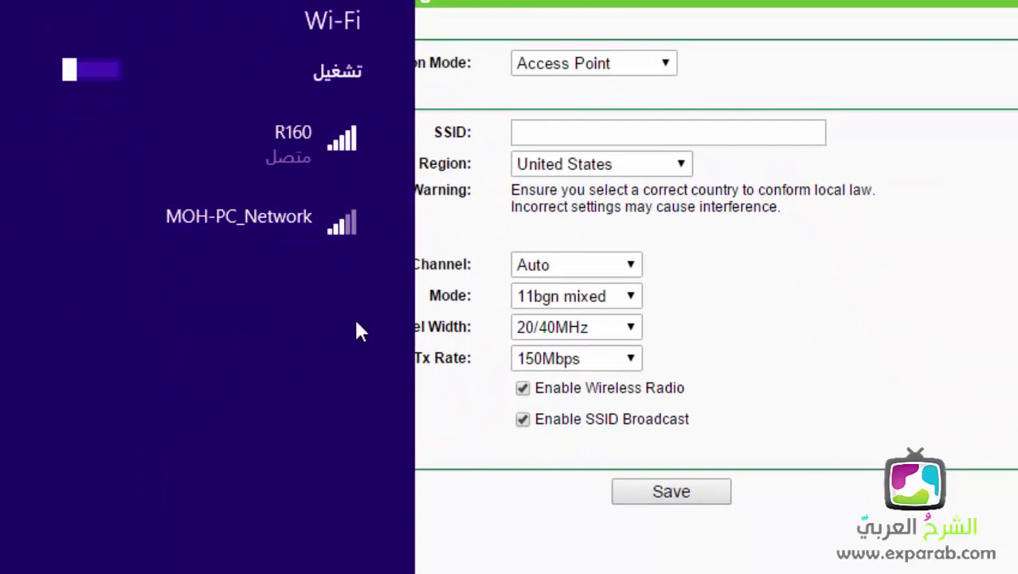
click(827, 232)
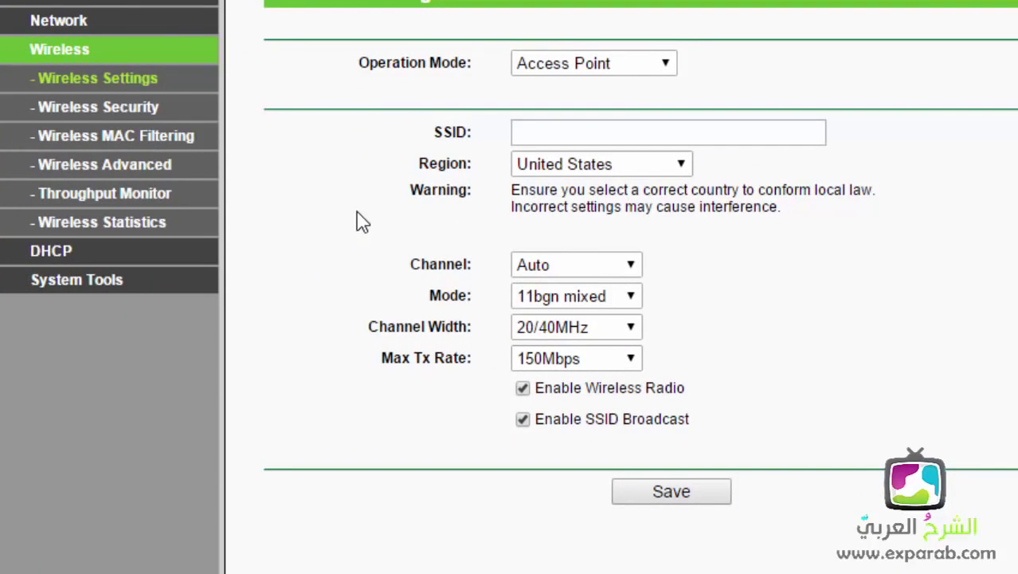
click(139, 112)
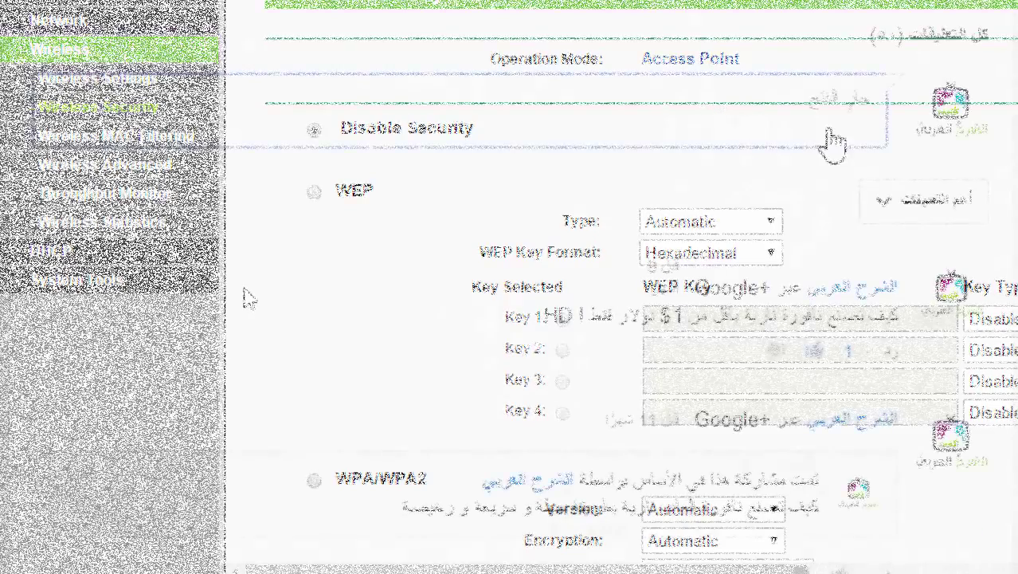
Step: Post the comment 'أهلا و سهلا بكم في الشرح العربي :)' and subscribe to the channel
text(أهلا و سهلا بكم في الشرح العربي )
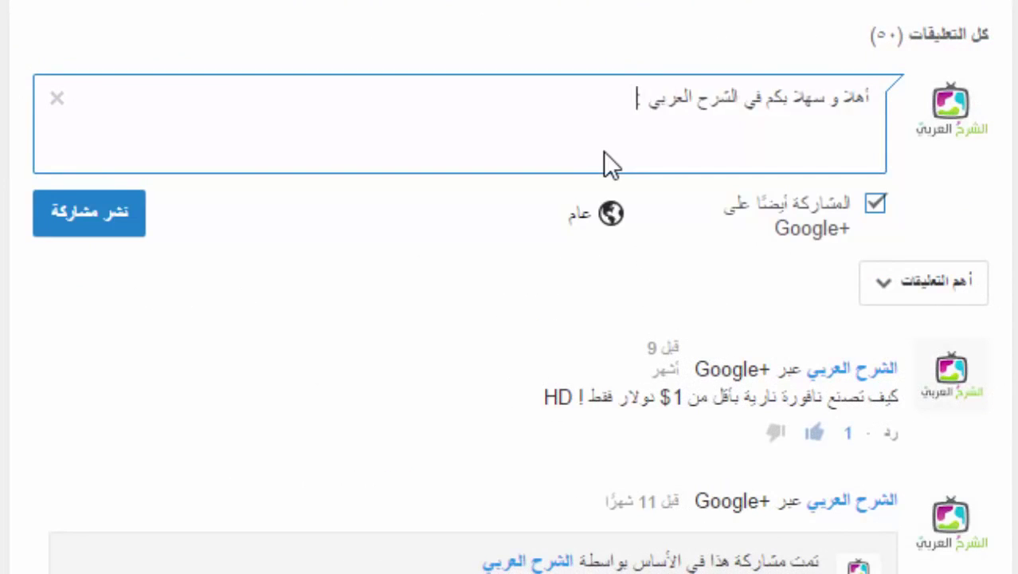
text(:))
key(ctrl+Return)
scroll(602, 319, up, 5)
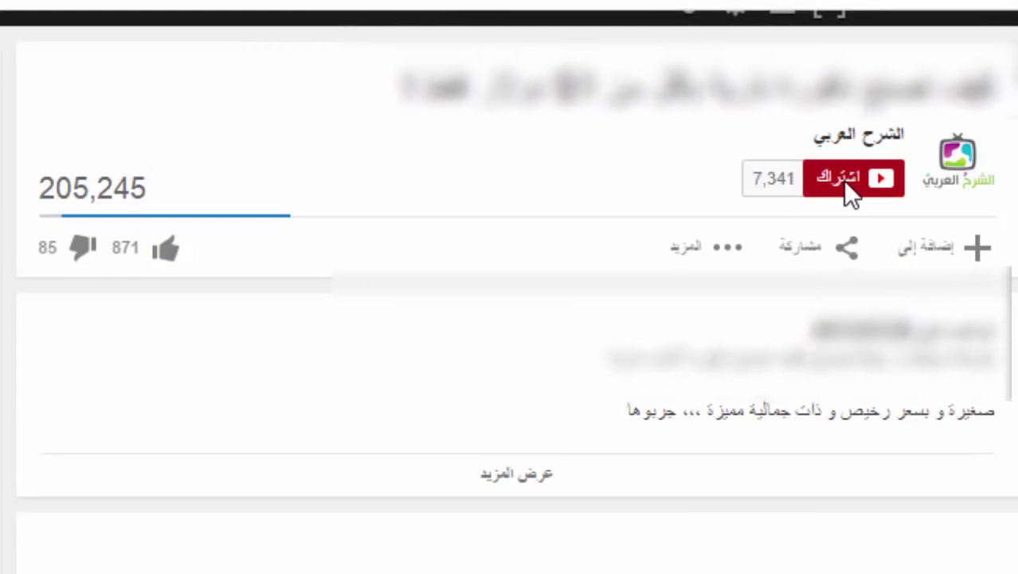
click(843, 180)
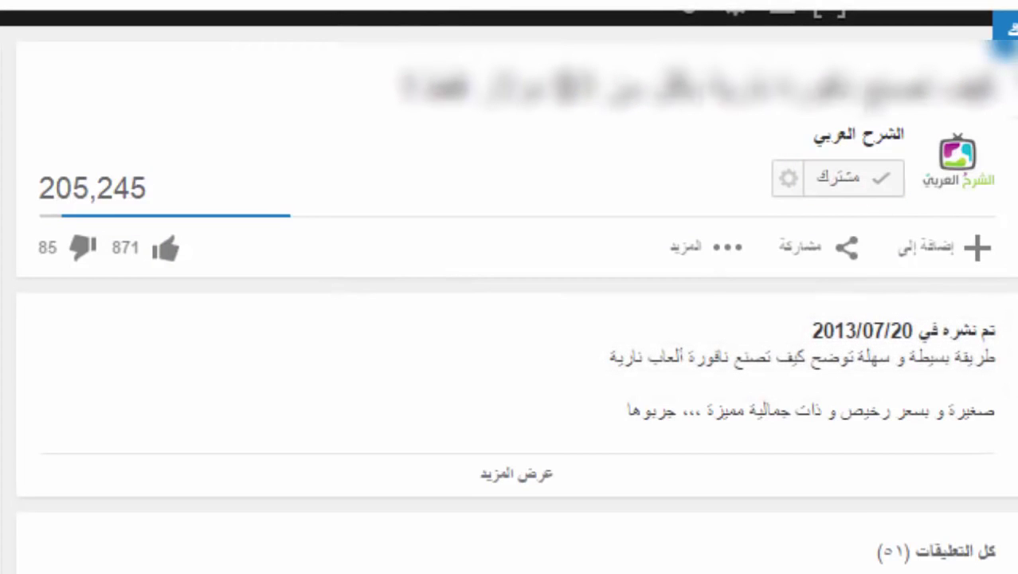